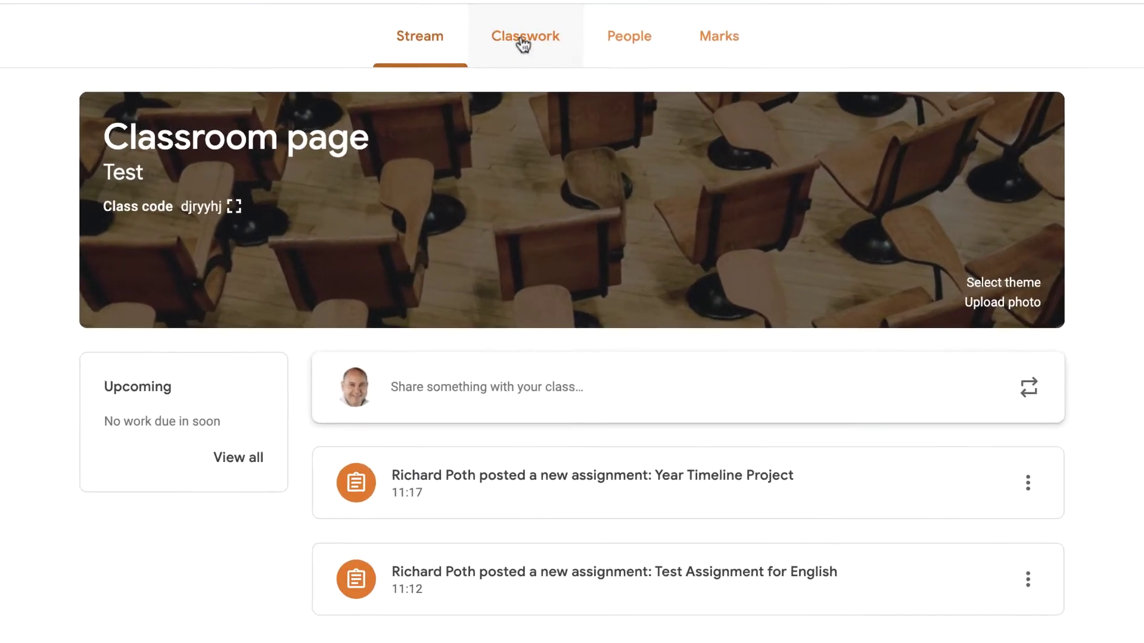
# Step: Create an assignment titled 'Macbeth' with instructions 'Write an essay on the meaning of Macbeth.'
pyautogui.click(542, 69)
pyautogui.click(256, 108)
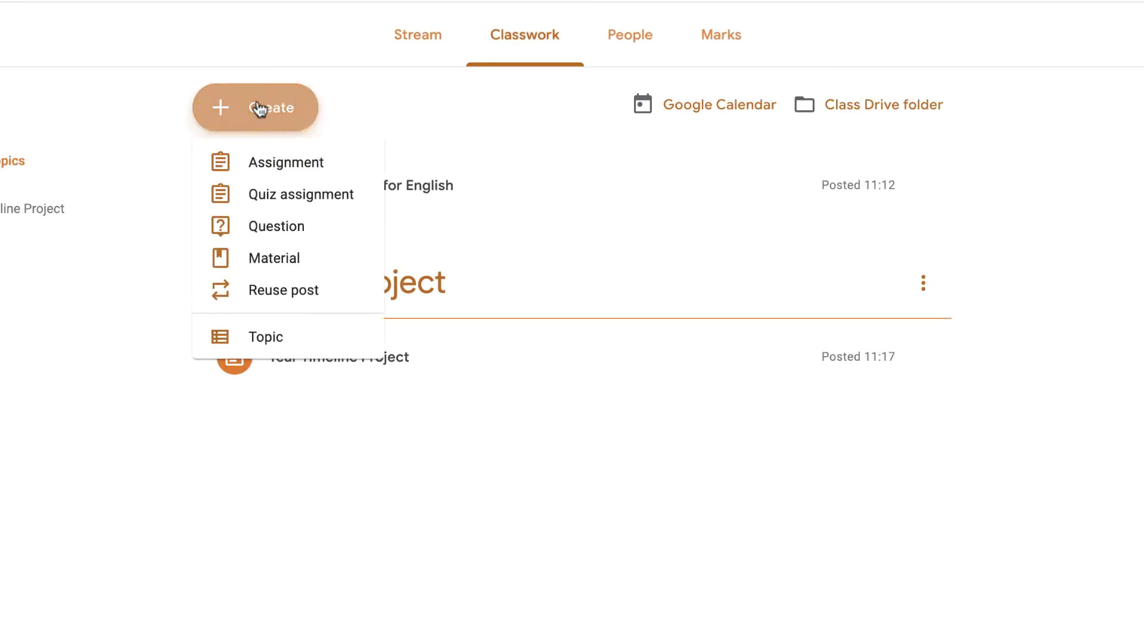
pyautogui.click(284, 165)
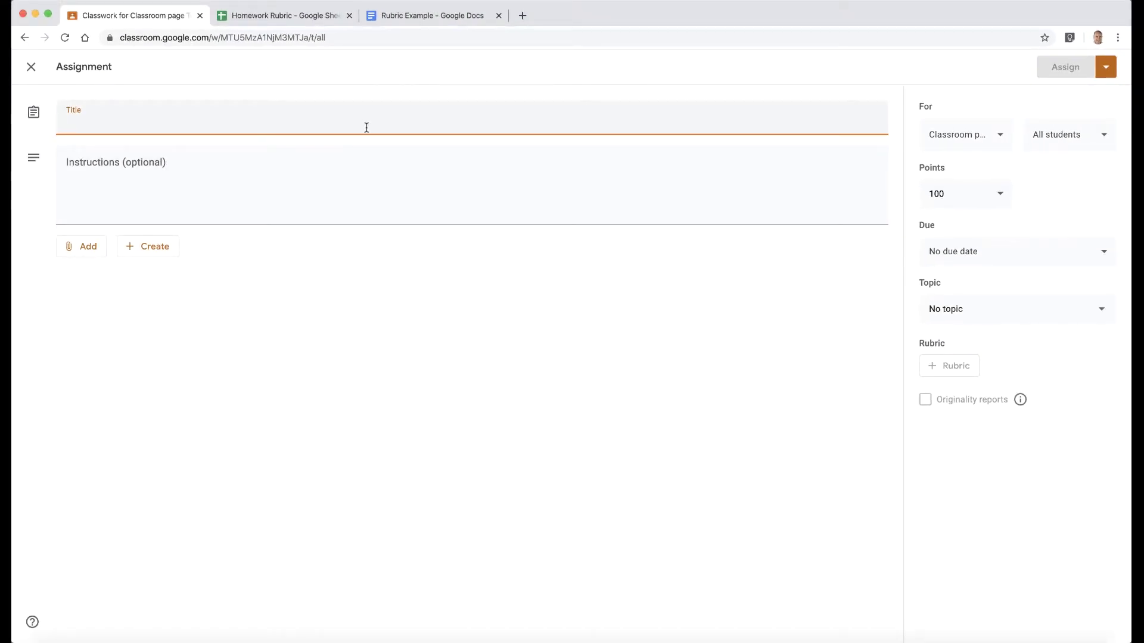
pyautogui.write('Macbeth')
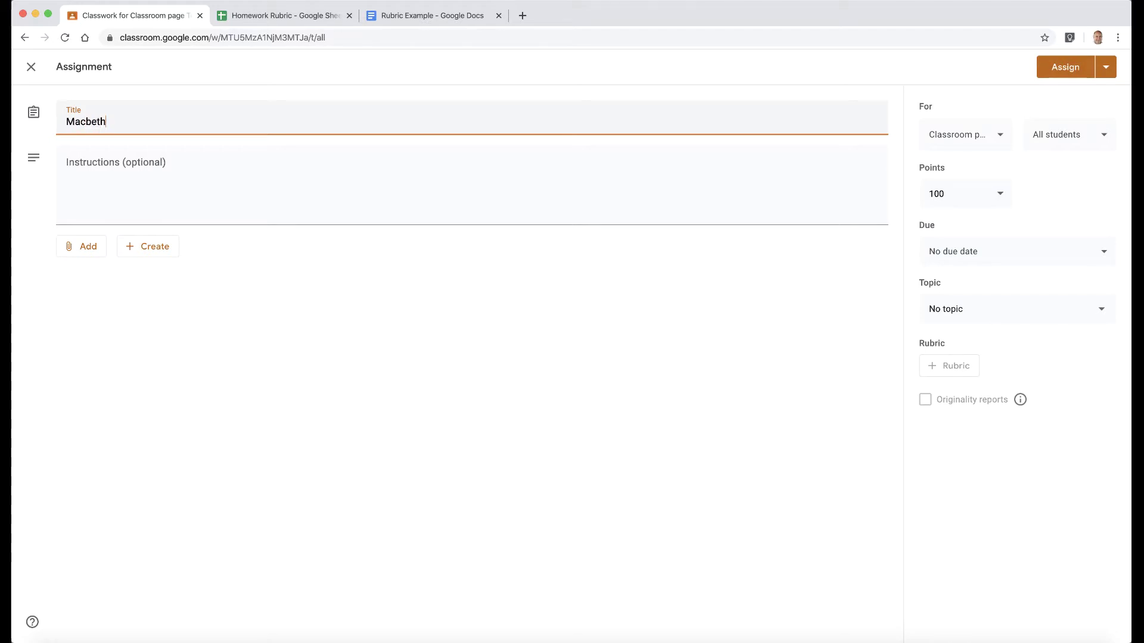
pyautogui.click(284, 162)
pyautogui.write('Write an es')
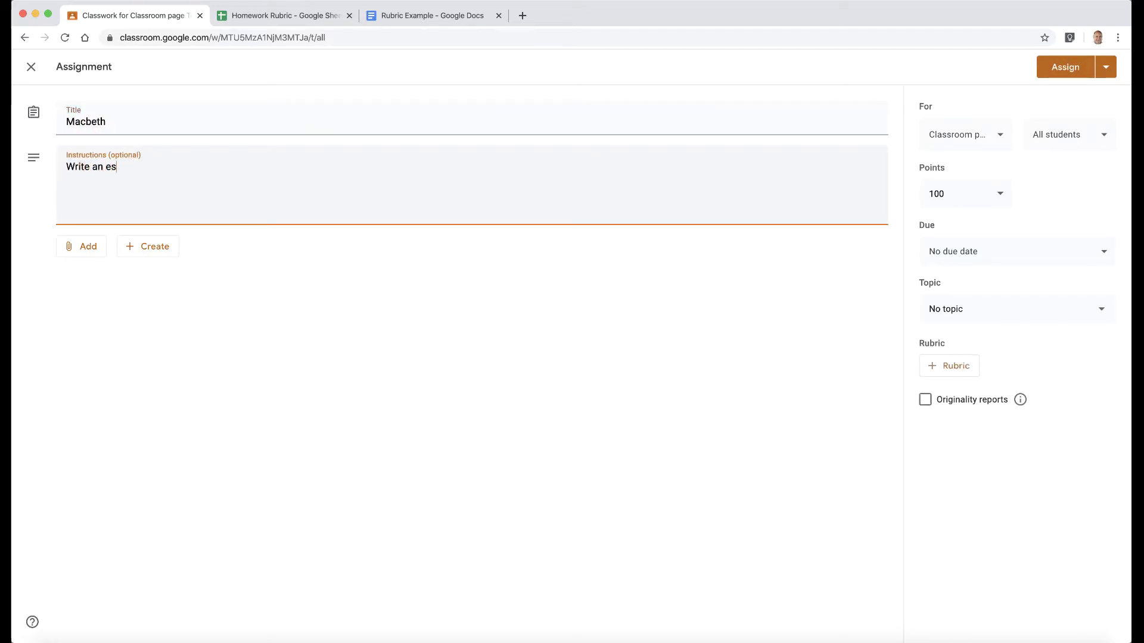
pyautogui.write('say on the meaning of Macbeth.')
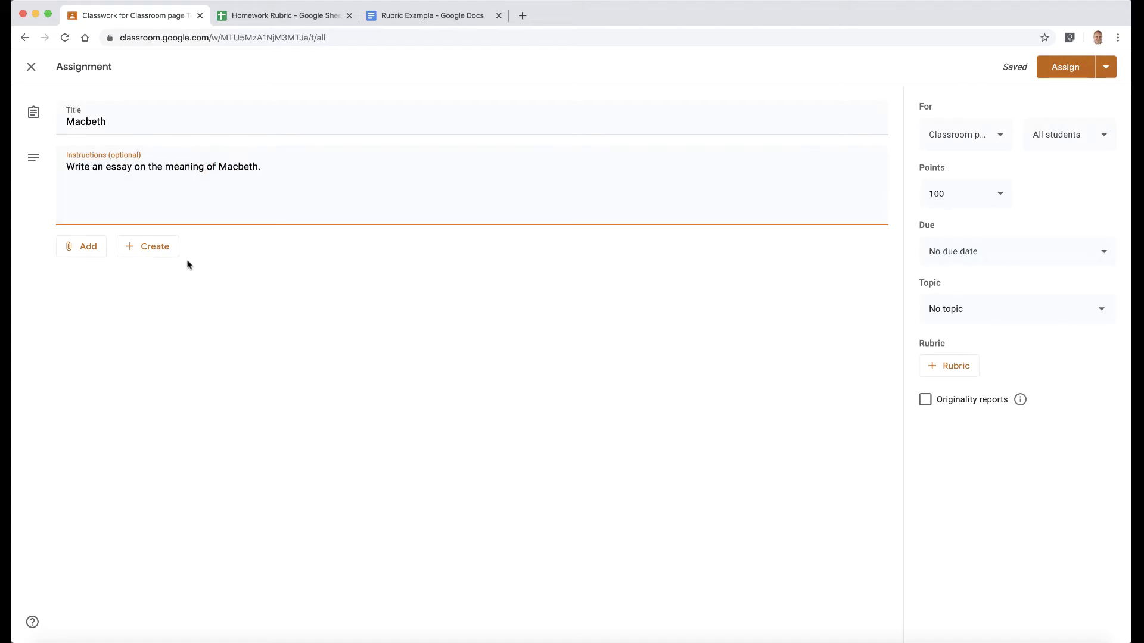
pyautogui.click(151, 248)
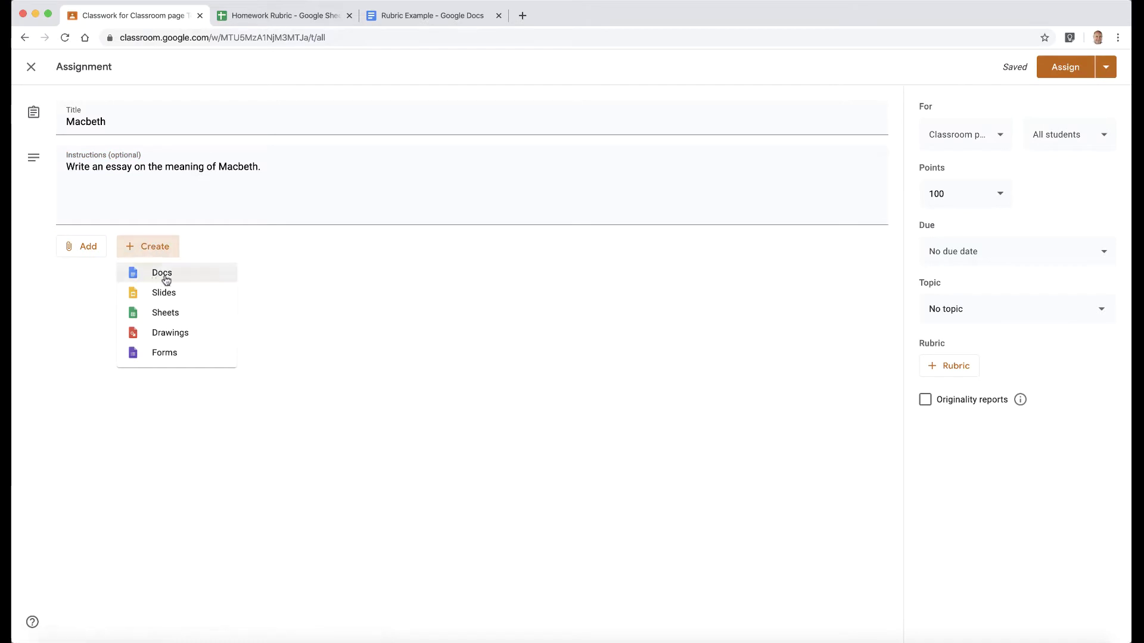
# Step: Attach a new Google Doc, rename it 'Macbeth', and return to the assignment
pyautogui.click(163, 273)
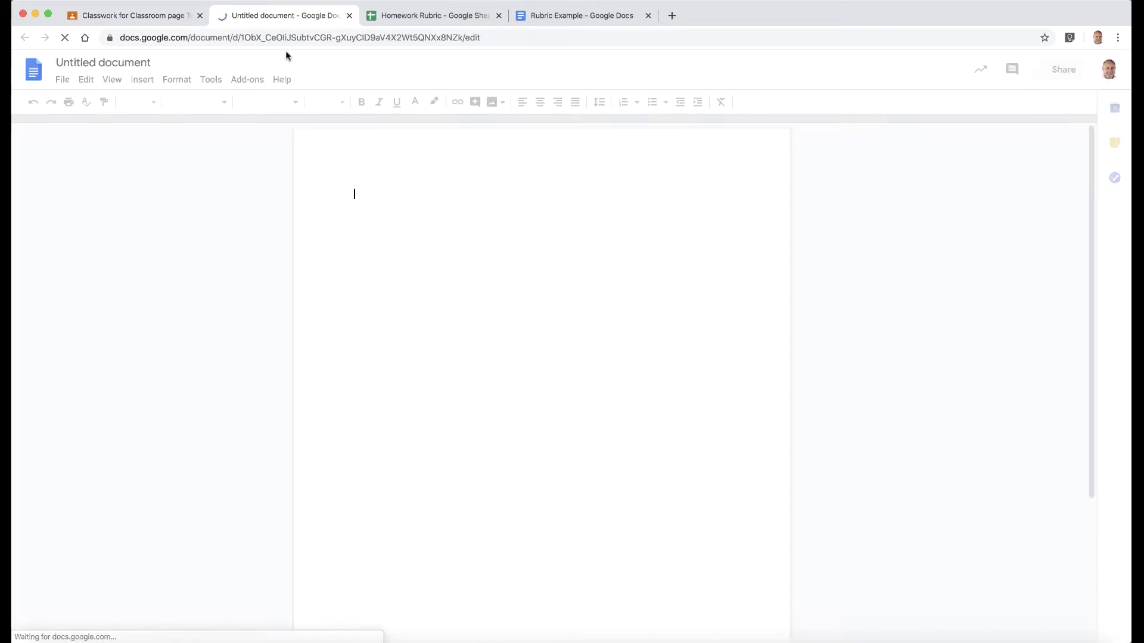
pyautogui.click(112, 63)
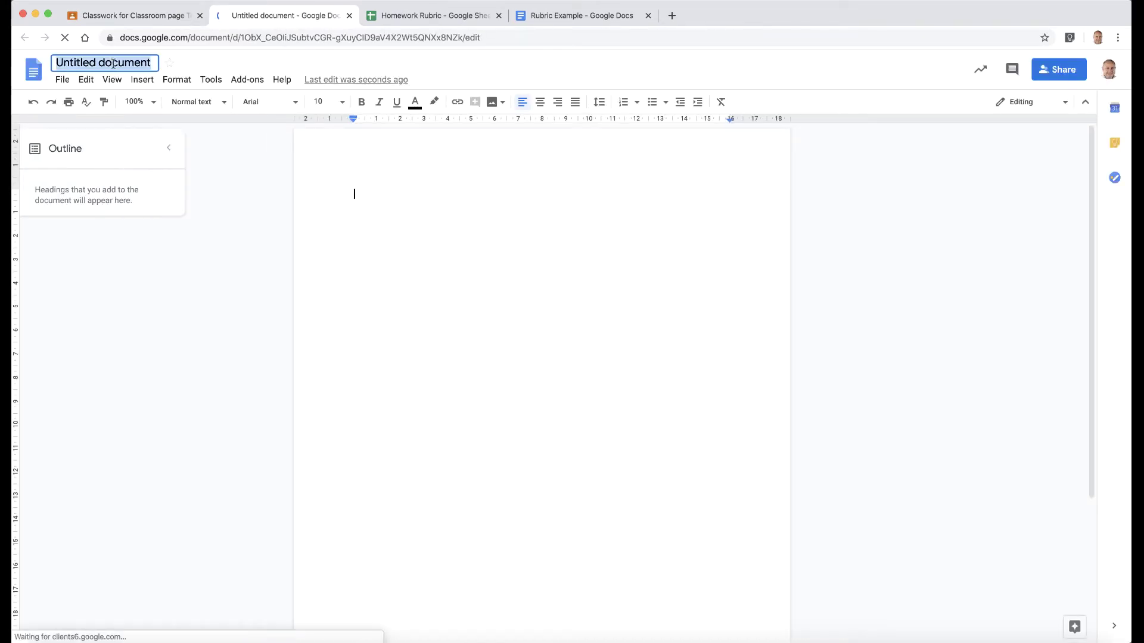
pyautogui.write('Macbeth')
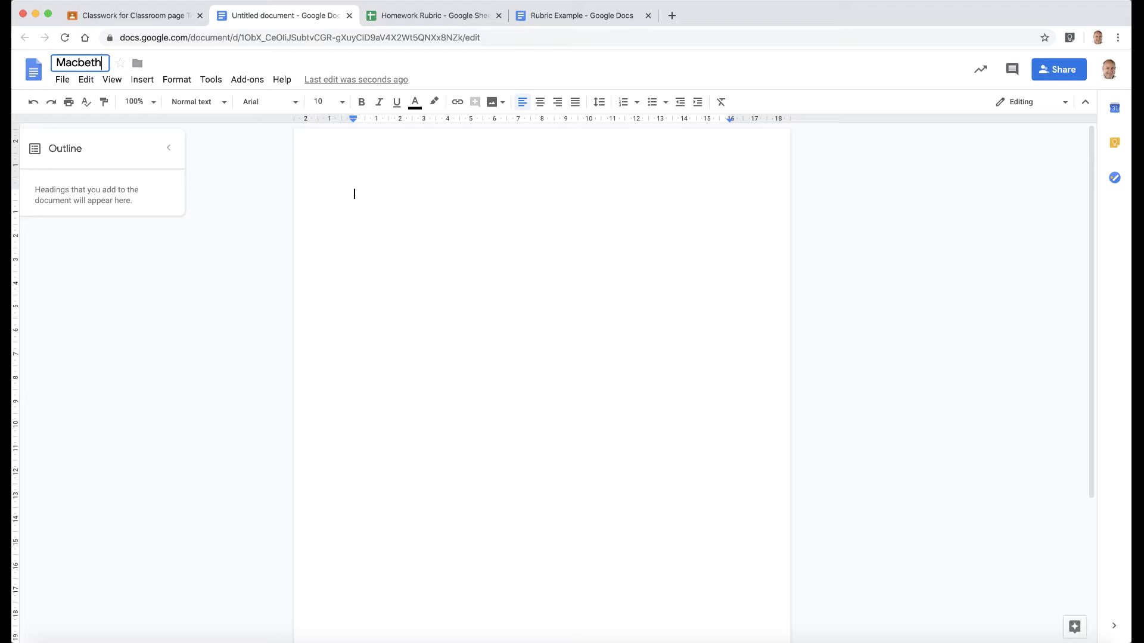
pyautogui.click(271, 60)
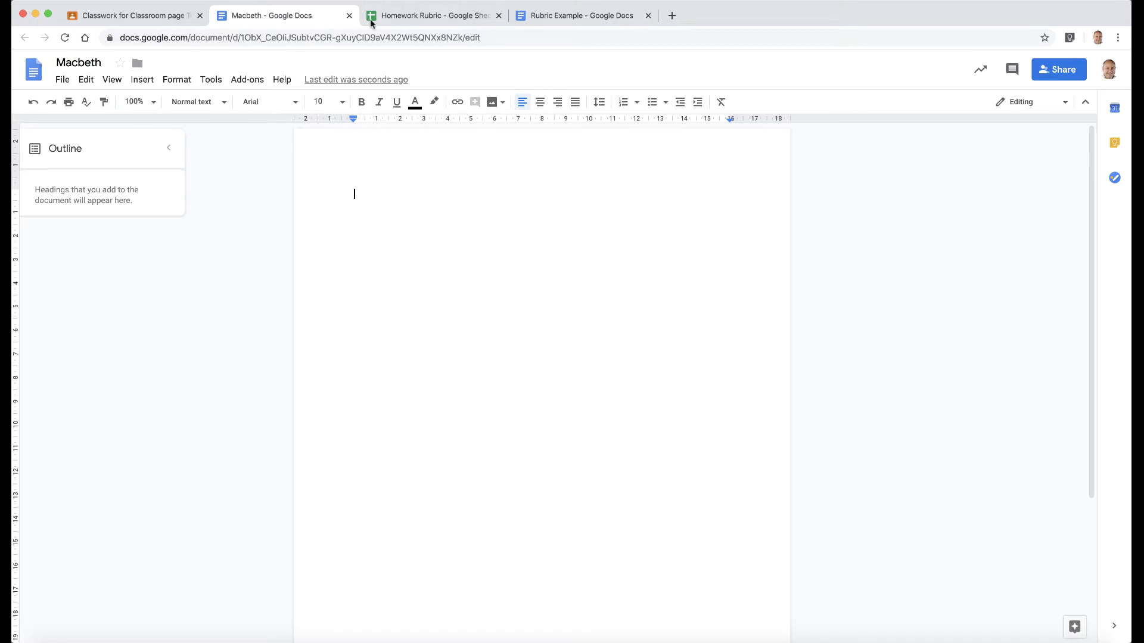
pyautogui.click(349, 16)
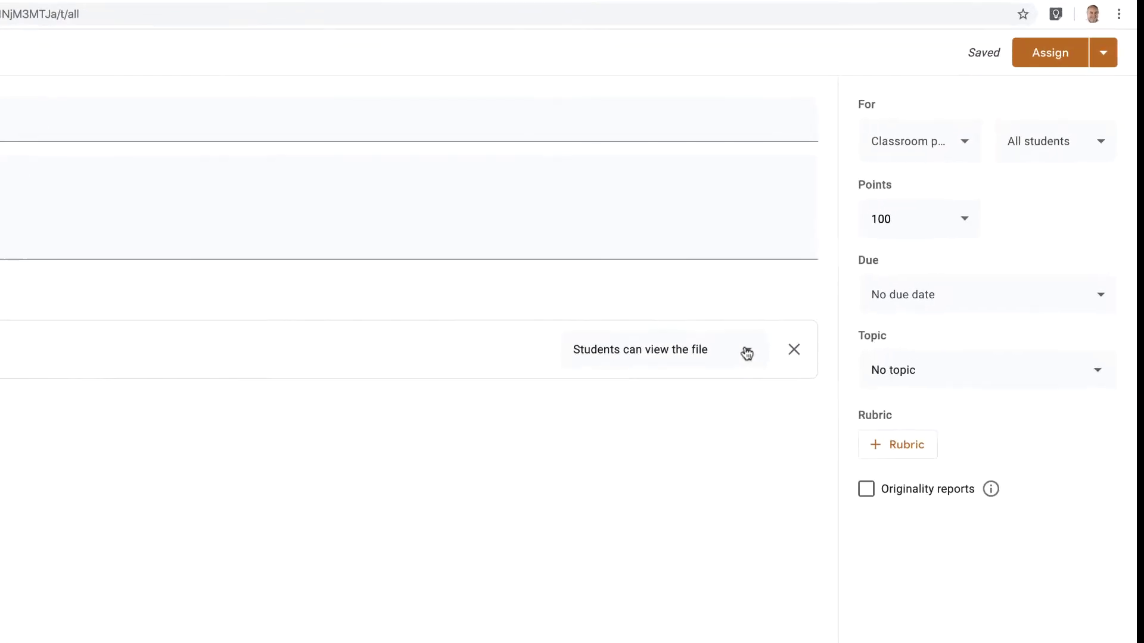
# Step: Set the attached doc to 'Make a copy for each student' and add new topic 'Macbeth'
pyautogui.click(748, 351)
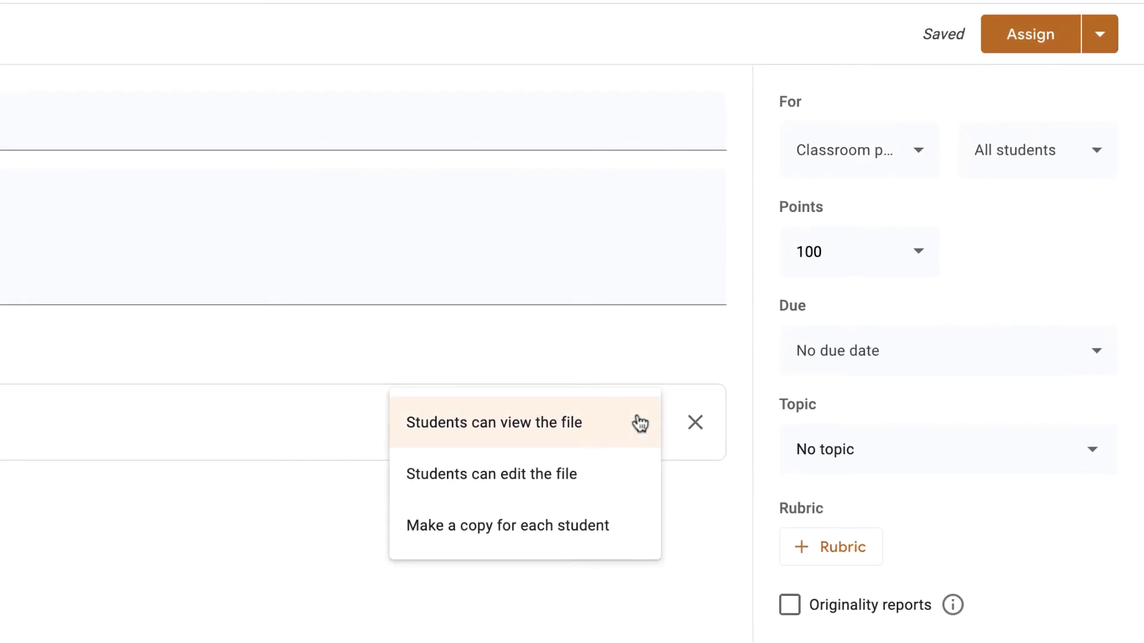
pyautogui.click(542, 536)
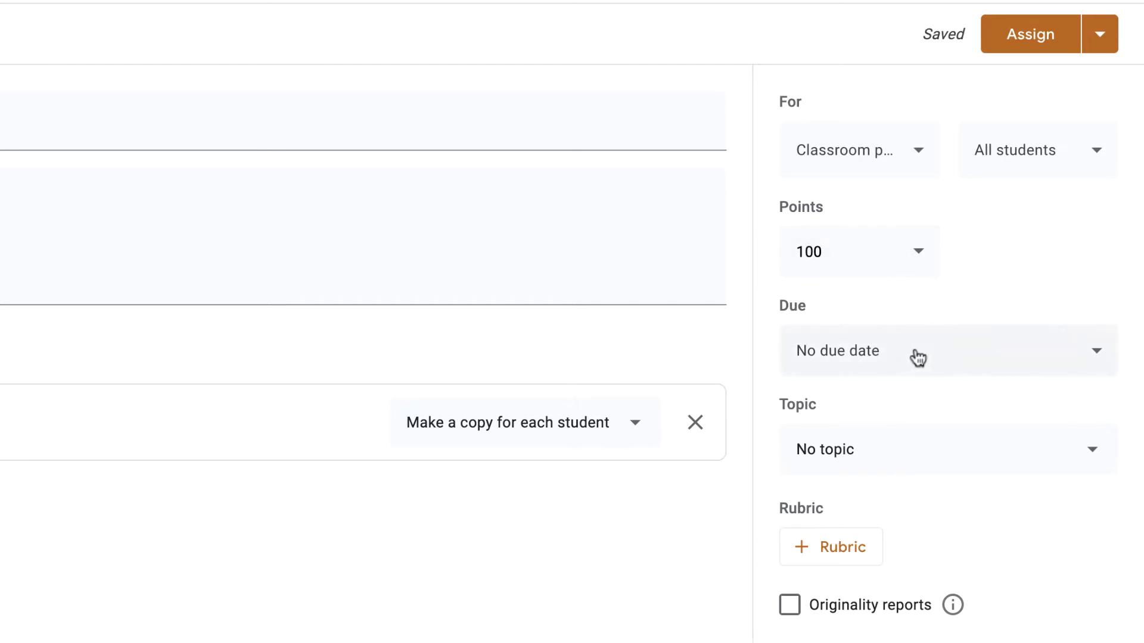
pyautogui.click(1022, 449)
pyautogui.click(953, 508)
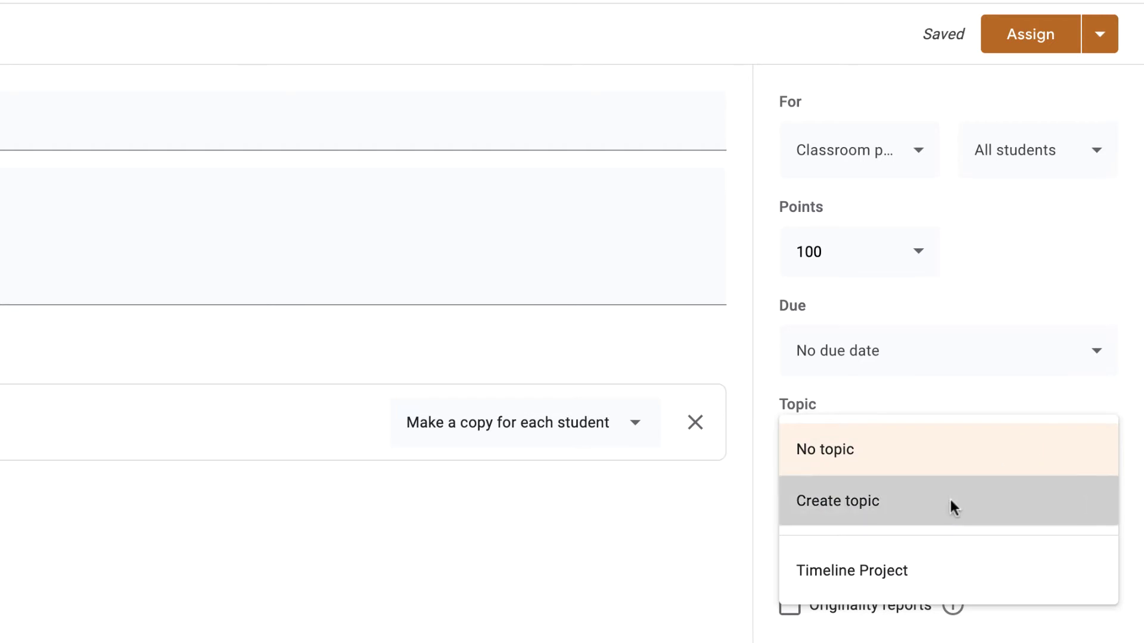
pyautogui.write('Macbeth')
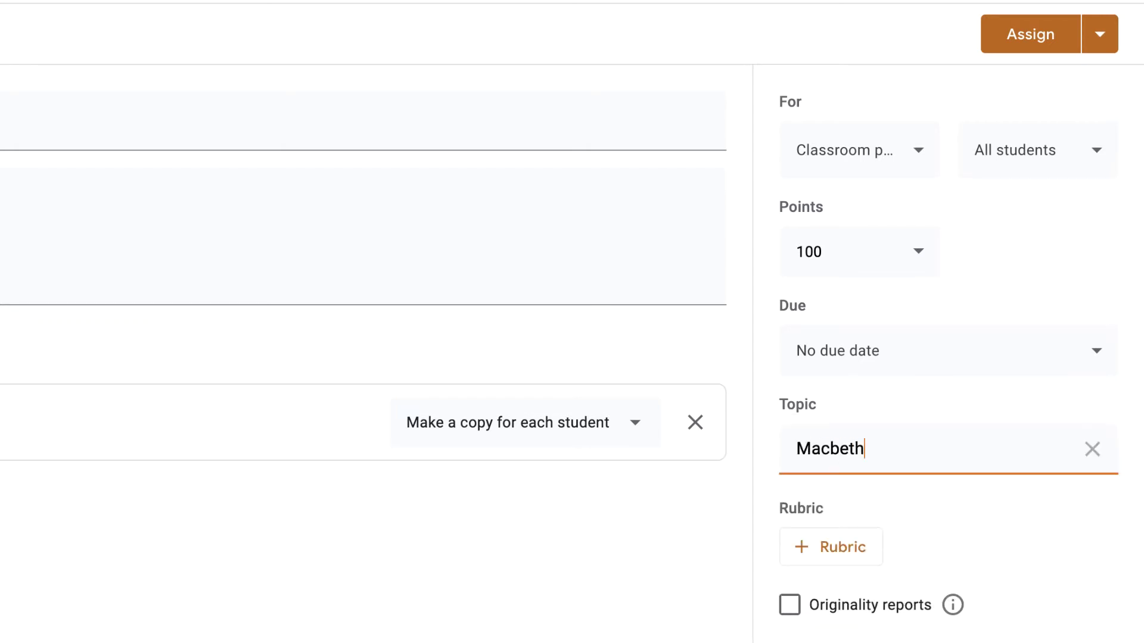
pyautogui.press('Tab')
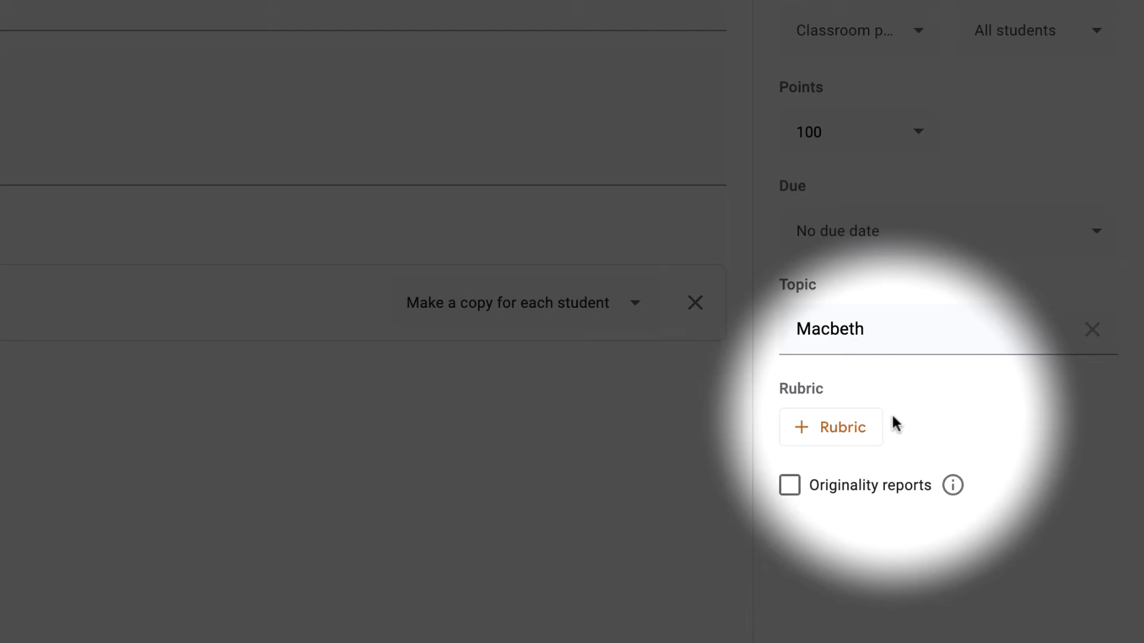
# Step: Create a new rubric from scratch, toggling Use scoring off and back on
pyautogui.click(844, 429)
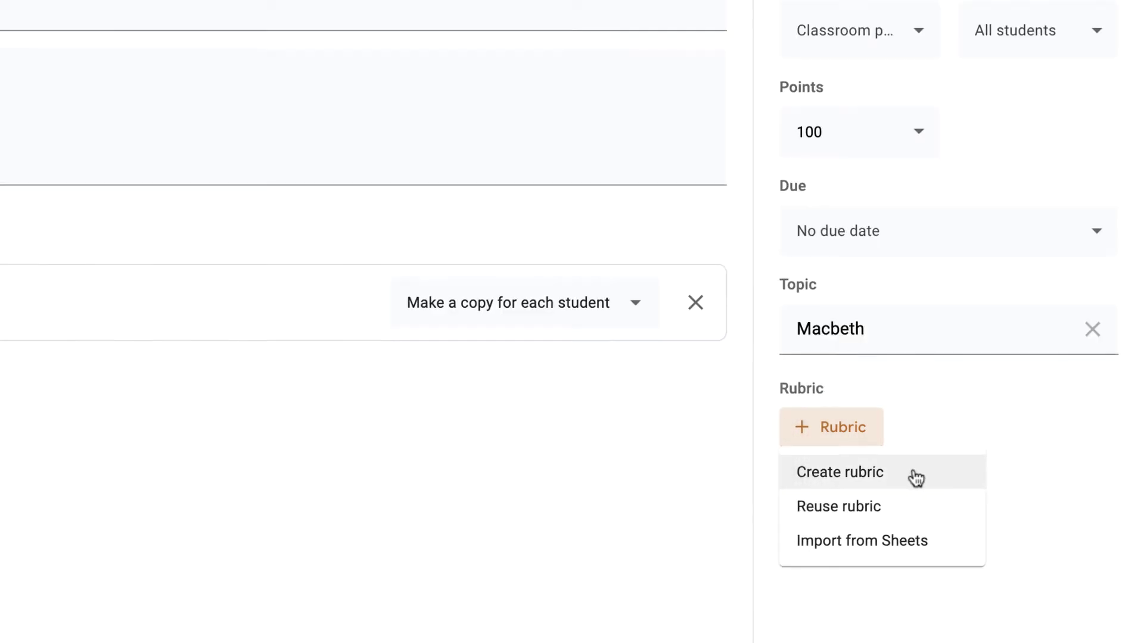
pyautogui.click(916, 478)
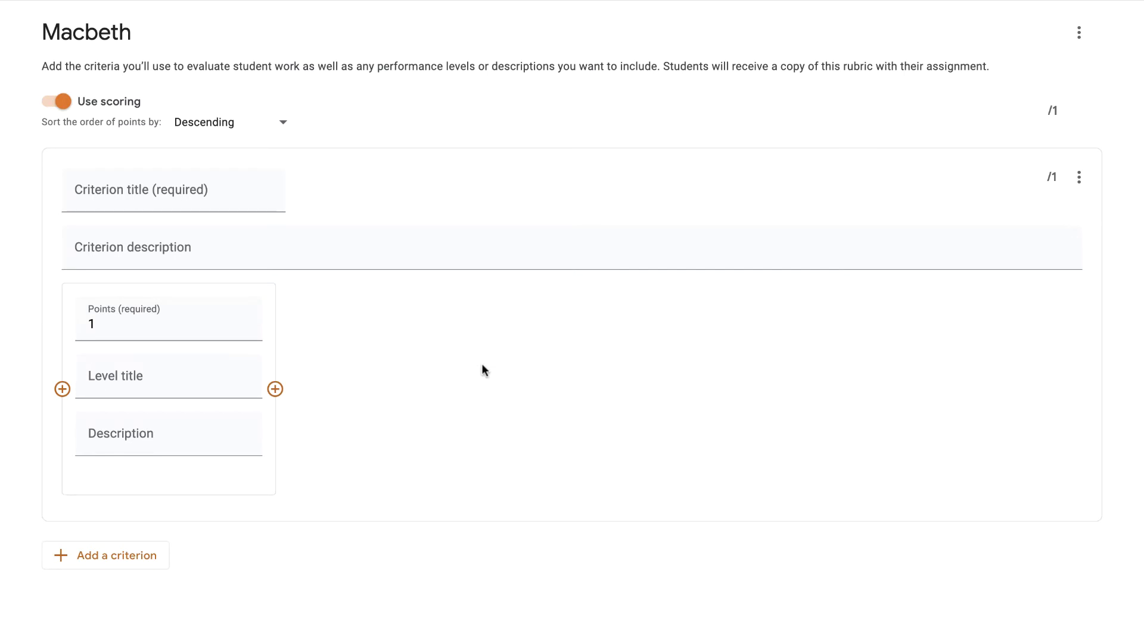
pyautogui.click(50, 106)
pyautogui.click(659, 377)
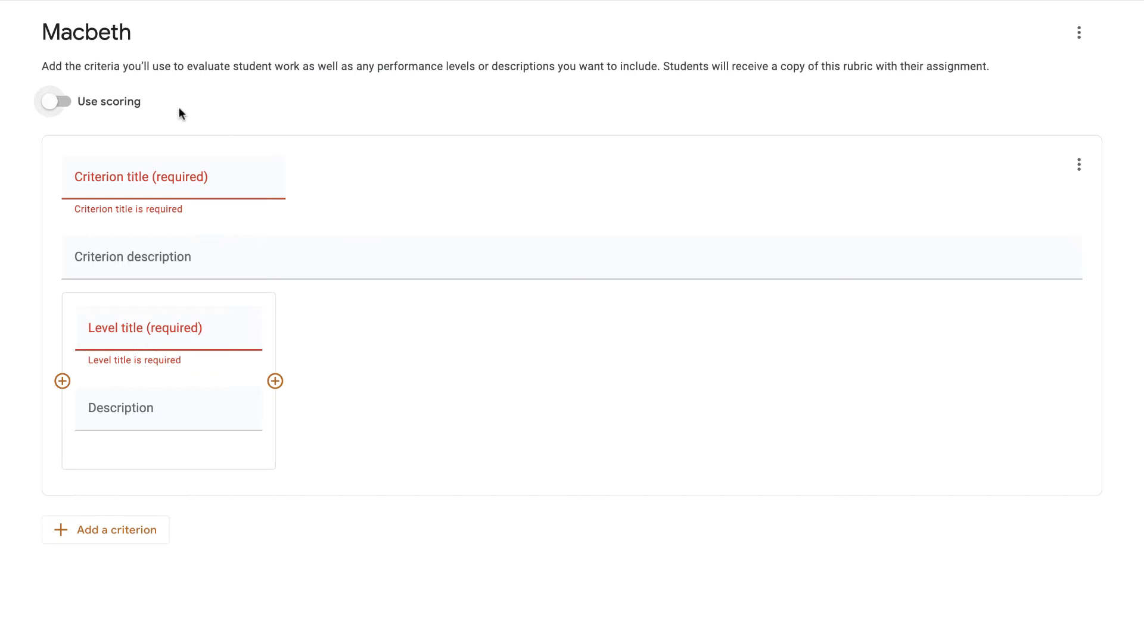
pyautogui.click(62, 106)
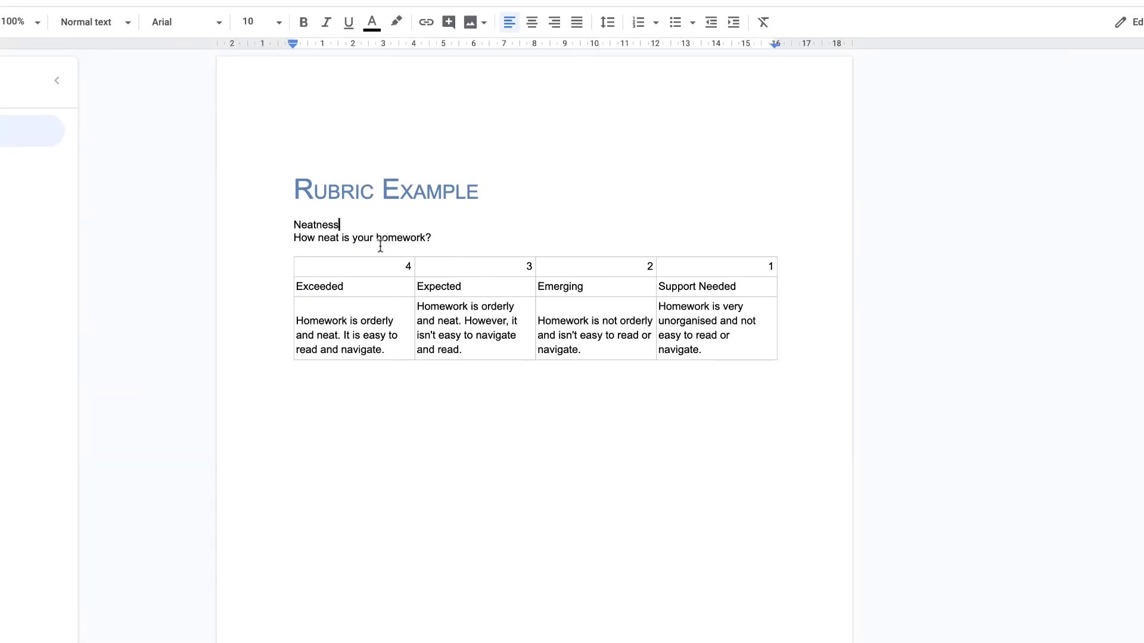
# Step: Paste 'Neatness' as the criterion title and 'How neat is your homework?' as its description
pyautogui.moveTo(339, 223); pyautogui.dragTo(289, 222)
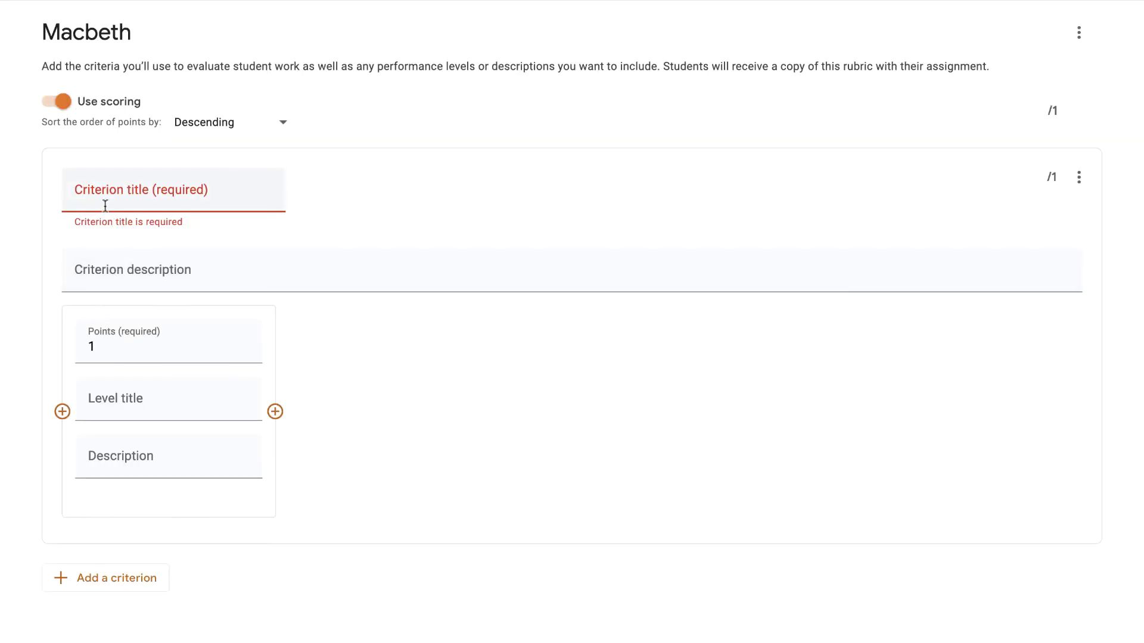
pyautogui.click(111, 203)
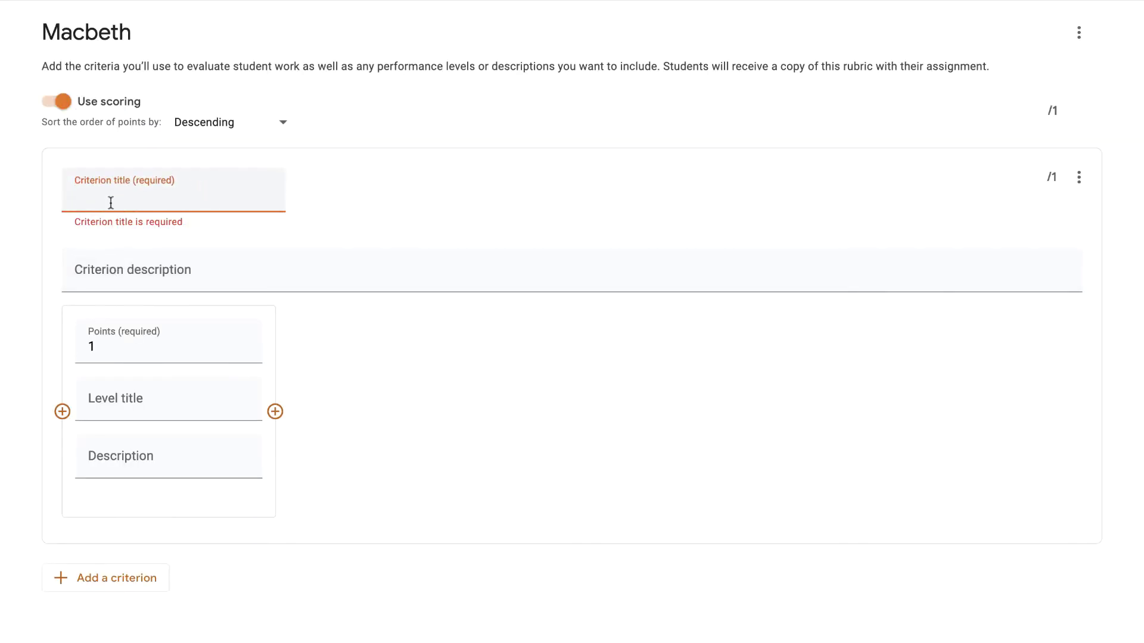
pyautogui.hotkey('ctrl', 'v')
pyautogui.click(129, 271)
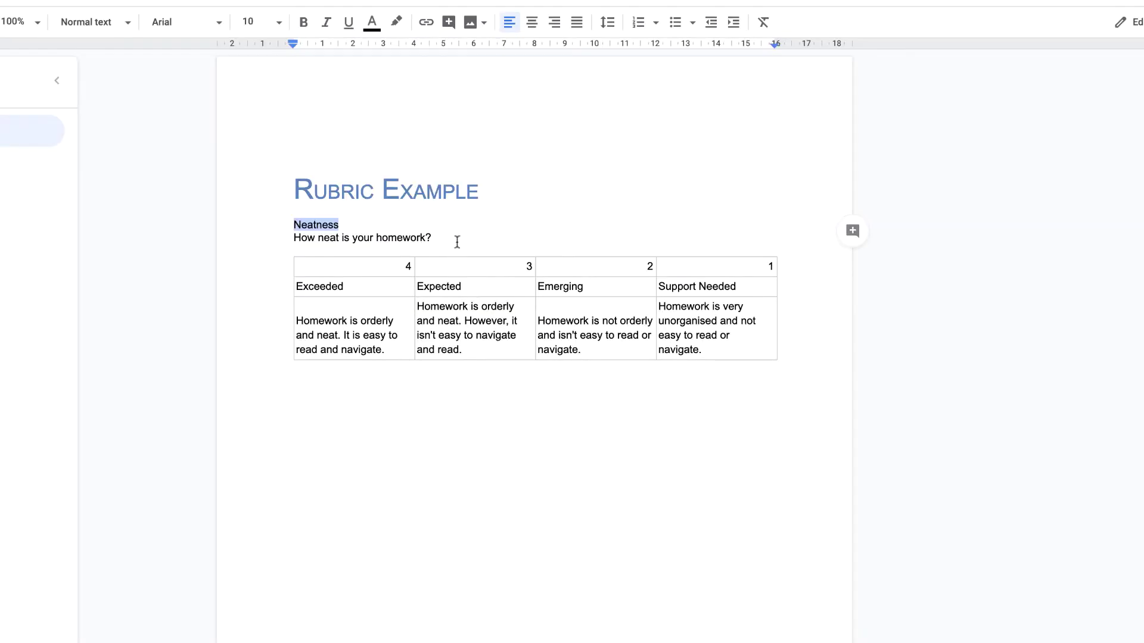
pyautogui.moveTo(432, 239); pyautogui.dragTo(294, 233)
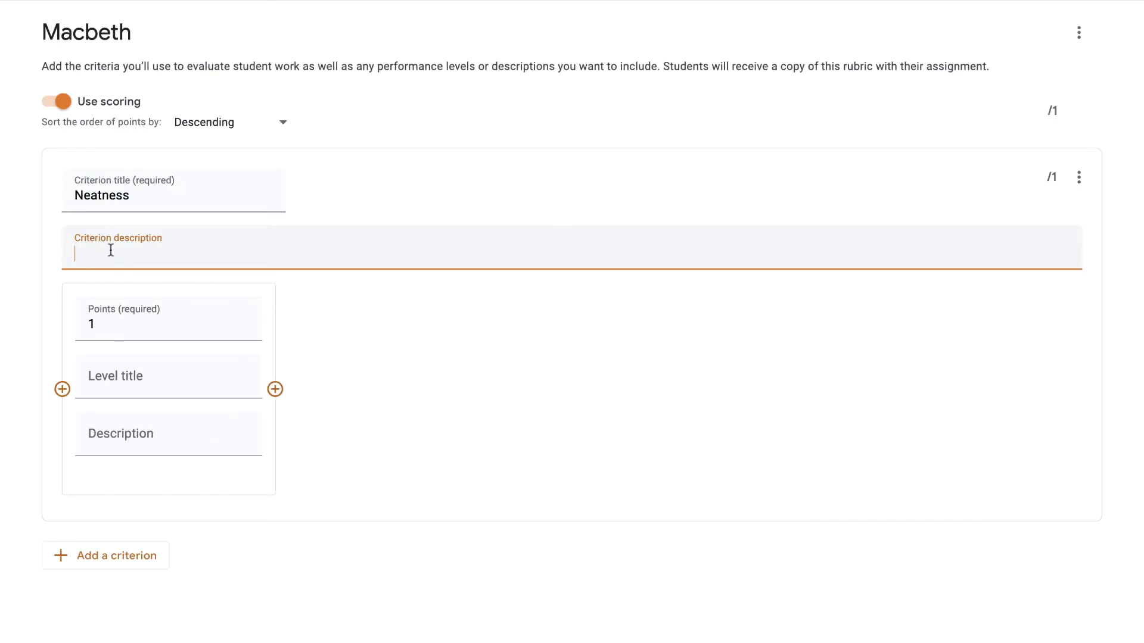
pyautogui.hotkey('ctrl', 'v')
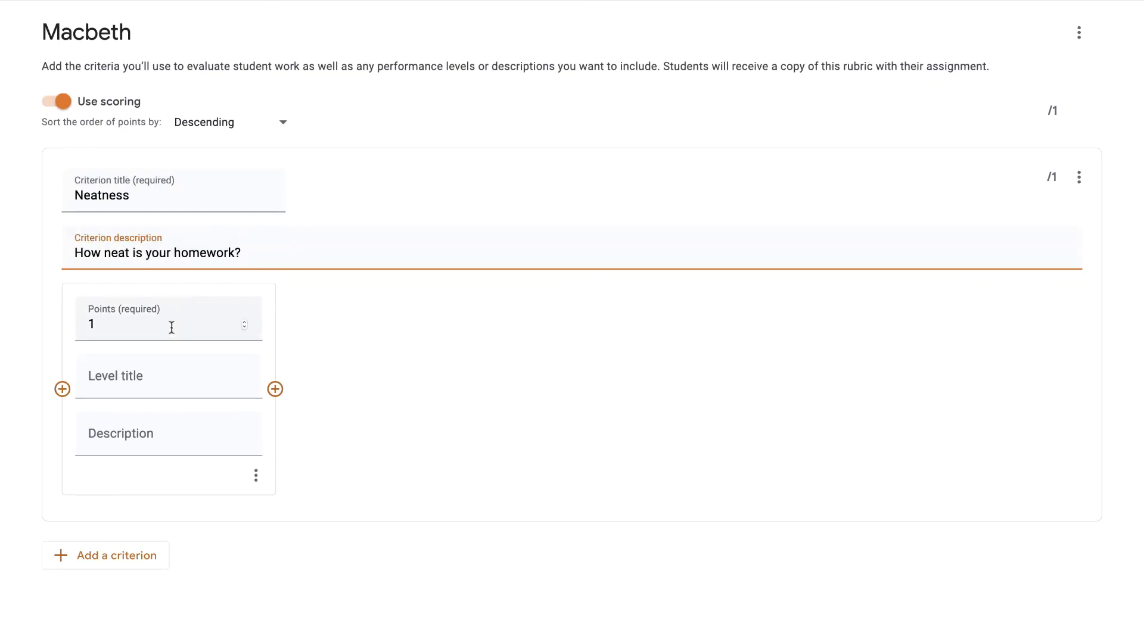
# Step: Add a 4-point 'Exceeded' level with its description copied from the Rubric Example doc
pyautogui.click(244, 322)
pyautogui.click(244, 322)
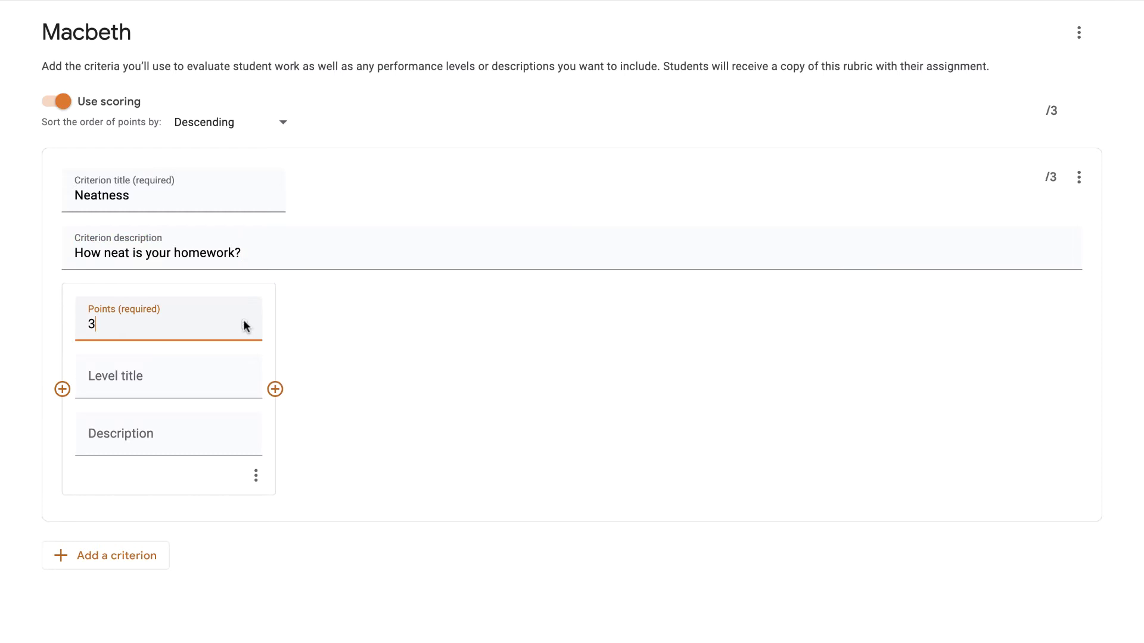
pyautogui.click(244, 322)
pyautogui.click(177, 387)
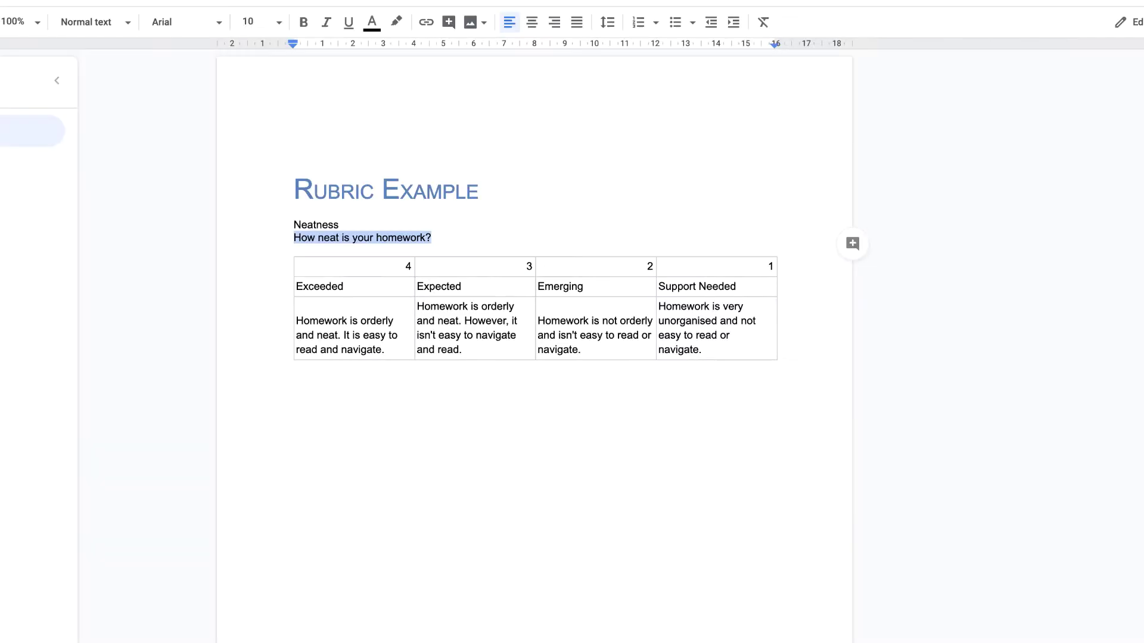
pyautogui.click(352, 287)
pyautogui.doubleClick(352, 287)
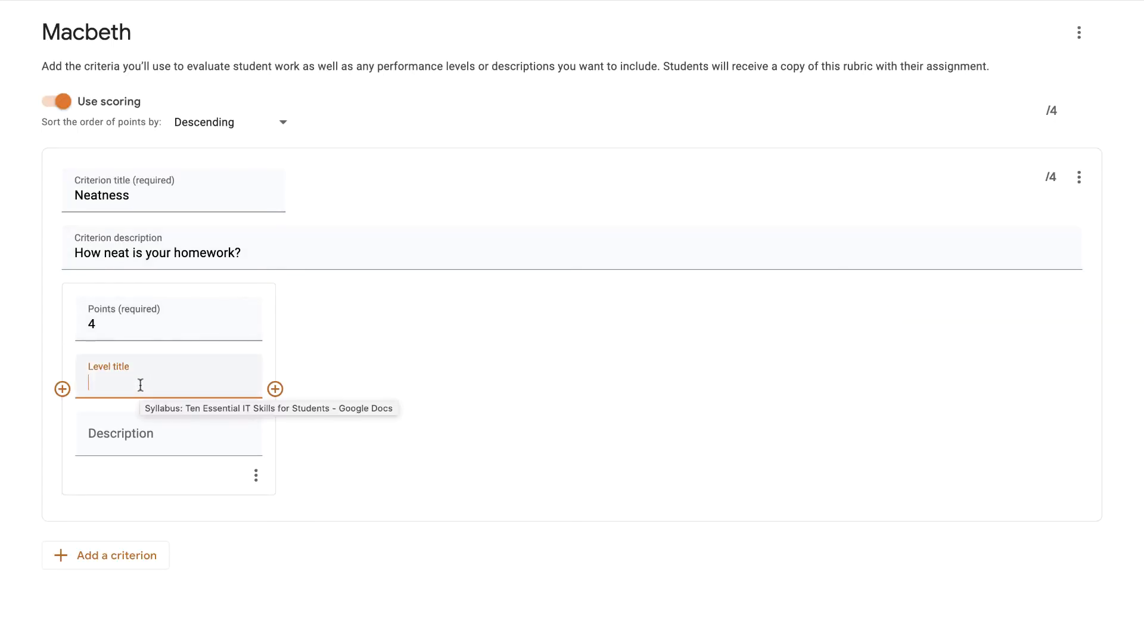
pyautogui.hotkey('ctrl', 'v')
pyautogui.click(153, 448)
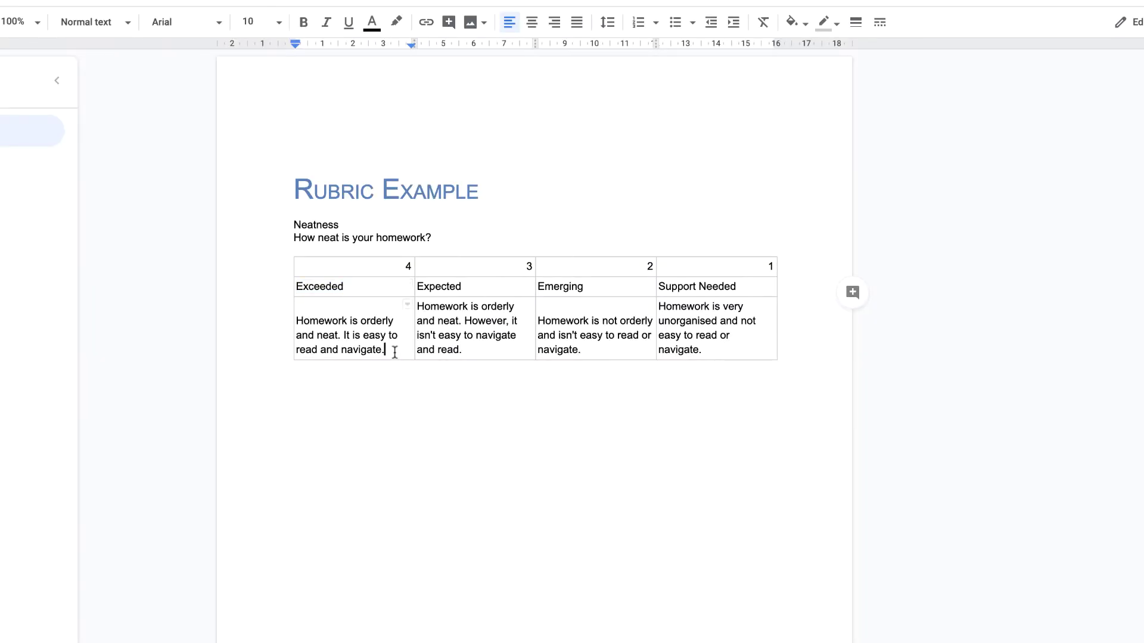
pyautogui.moveTo(394, 350); pyautogui.dragTo(295, 322)
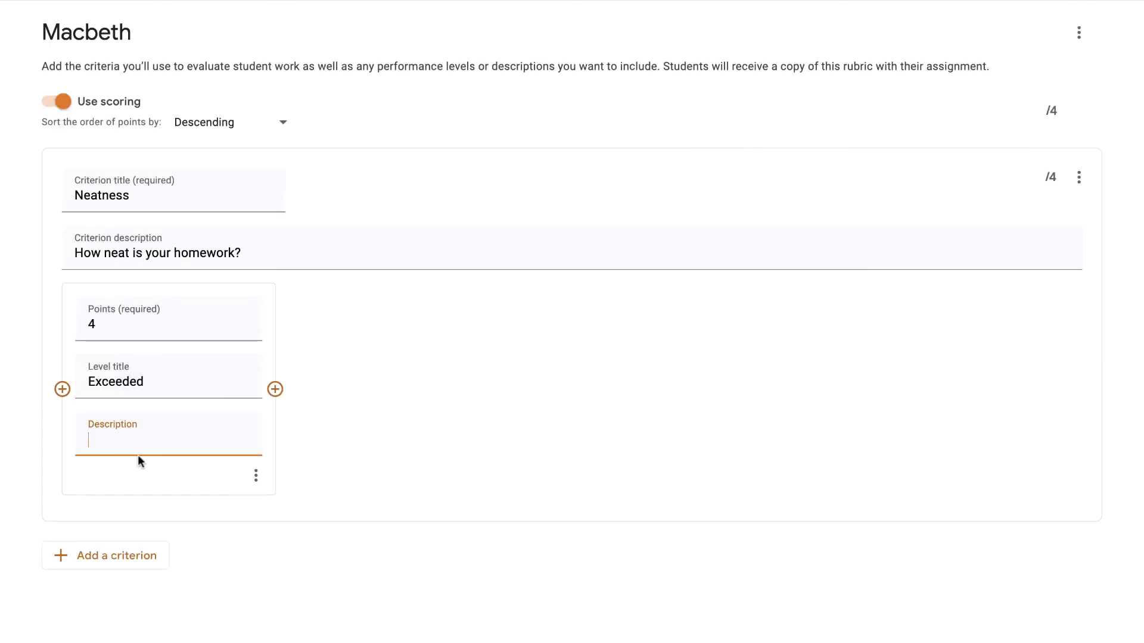
pyautogui.write('Homework is orderly and neat. It is easy to read and navigate.')
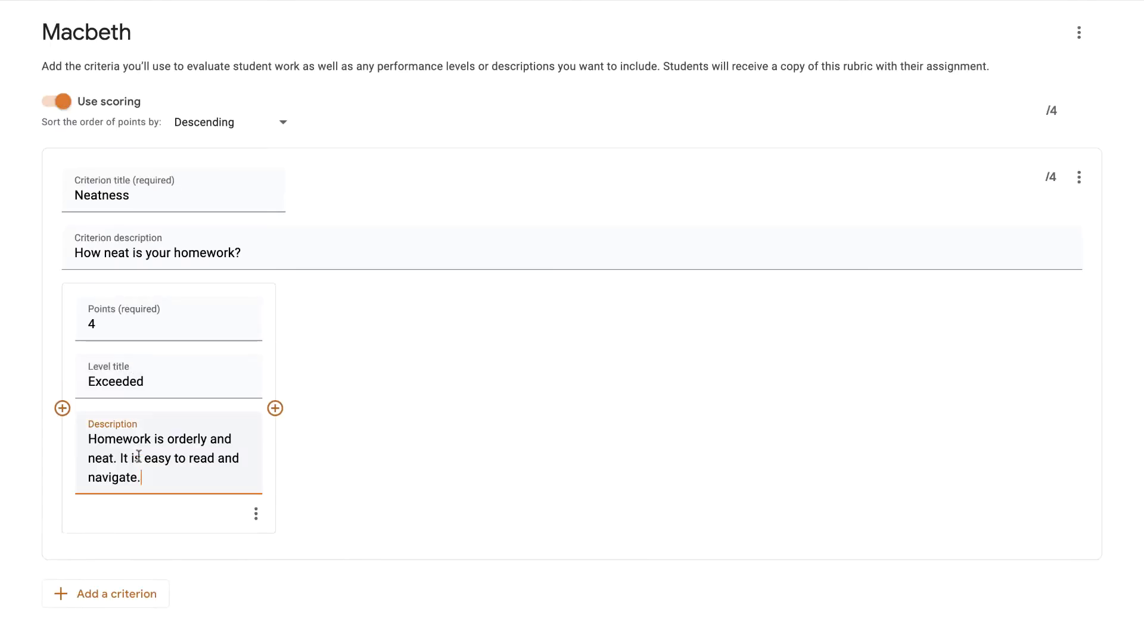
pyautogui.click(342, 423)
# Step: Add a 3-point 'Expected' level with its description from the doc table
pyautogui.click(275, 409)
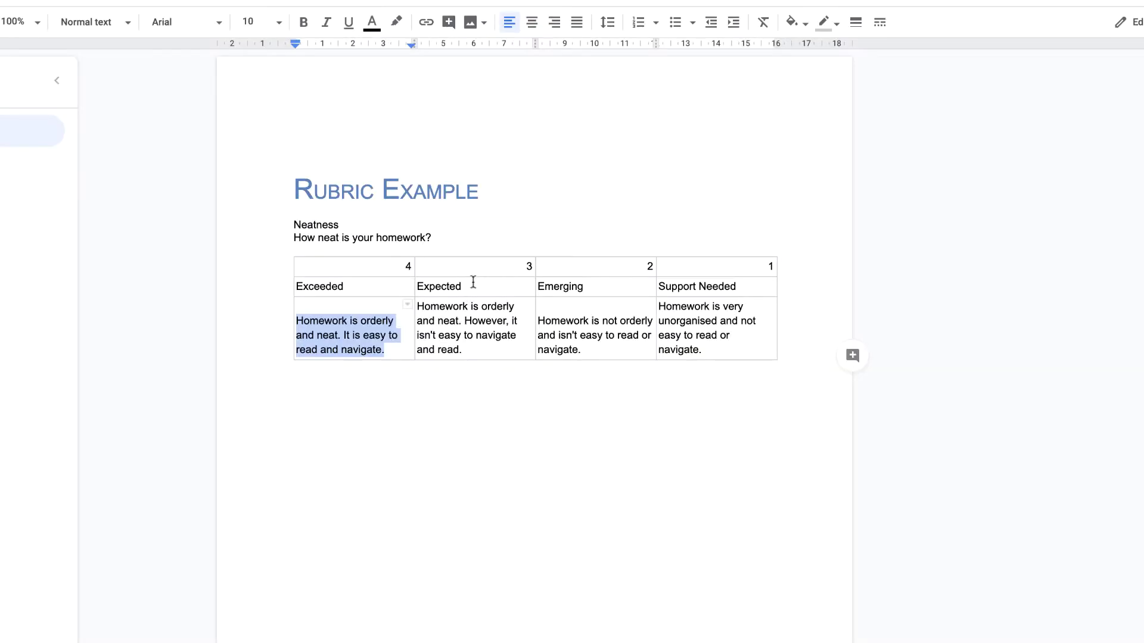
pyautogui.moveTo(473, 282); pyautogui.dragTo(418, 285)
pyautogui.hotkey('ctrl', 'c')
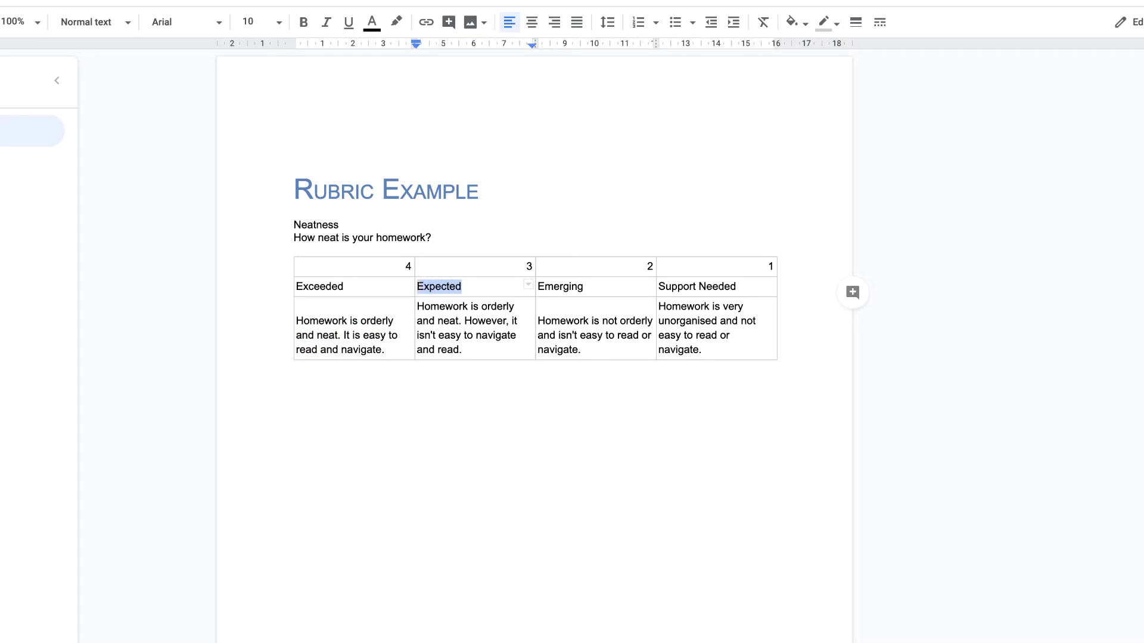
pyautogui.click(456, 319)
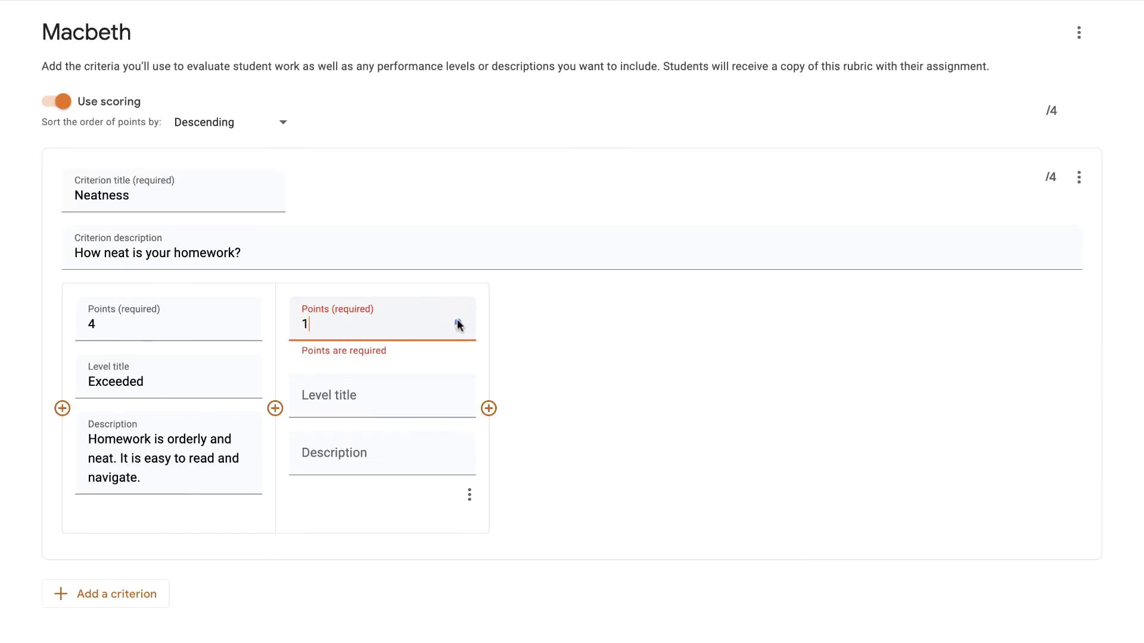
pyautogui.click(457, 319)
pyautogui.click(457, 319)
pyautogui.click(372, 410)
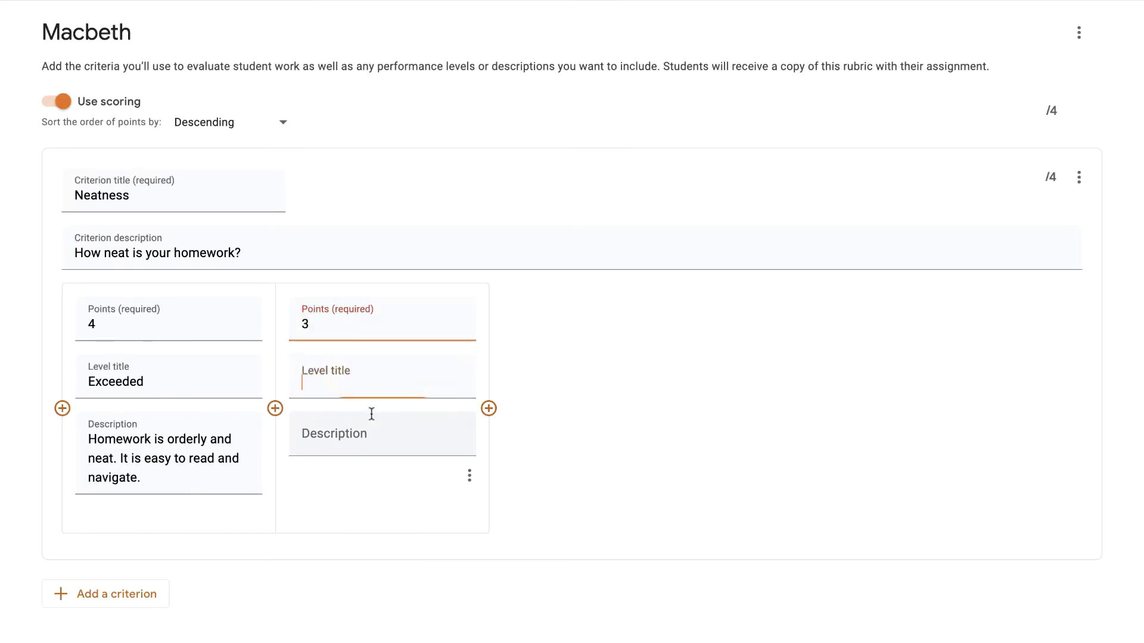
pyautogui.hotkey('ctrl', 'v')
pyautogui.click(380, 441)
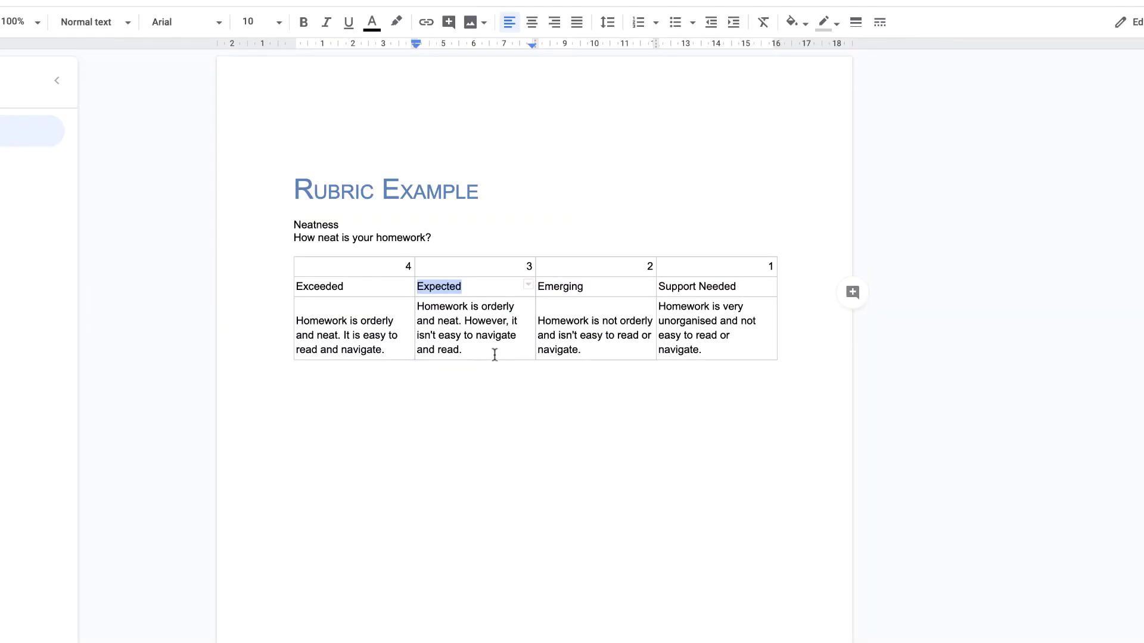
pyautogui.moveTo(477, 352); pyautogui.dragTo(420, 315)
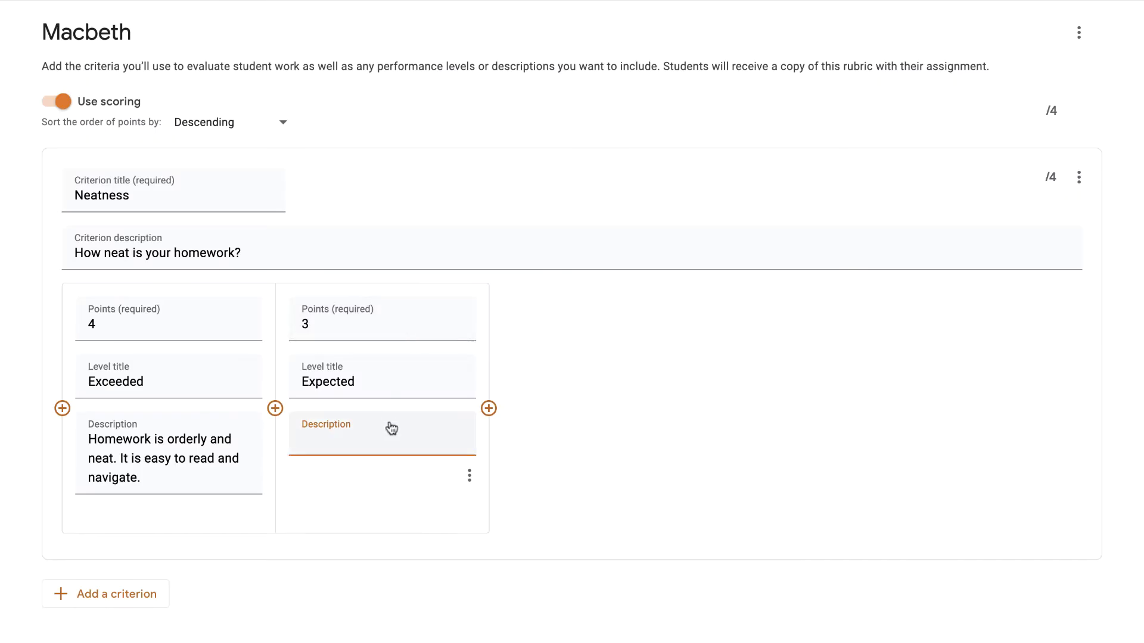
pyautogui.write("Homework is orderly and neat. However, it isn't easy to navigate and read.")
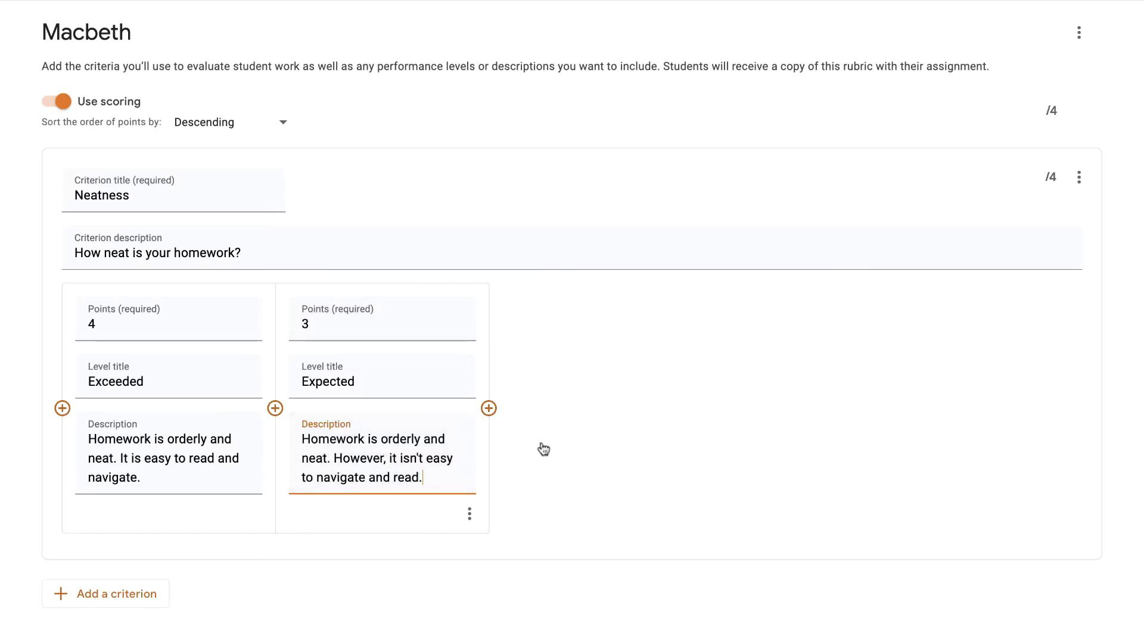
# Step: Add a 2-point 'Emerging' level with its description from the doc table
pyautogui.click(489, 409)
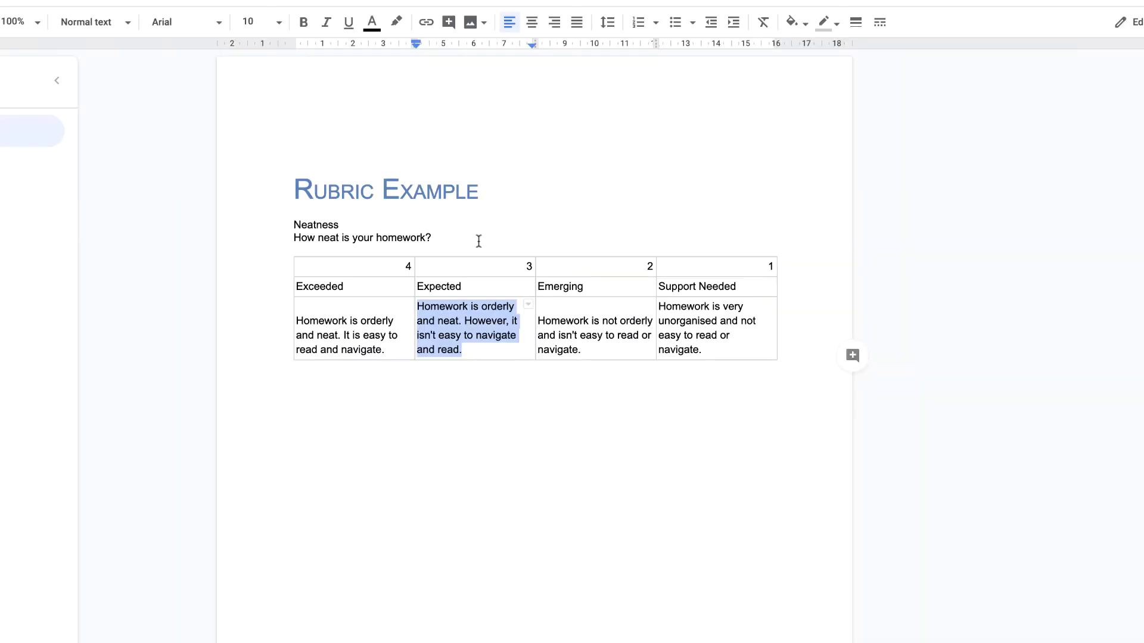
pyautogui.doubleClick(562, 286)
pyautogui.hotkey('ctrl', 'c')
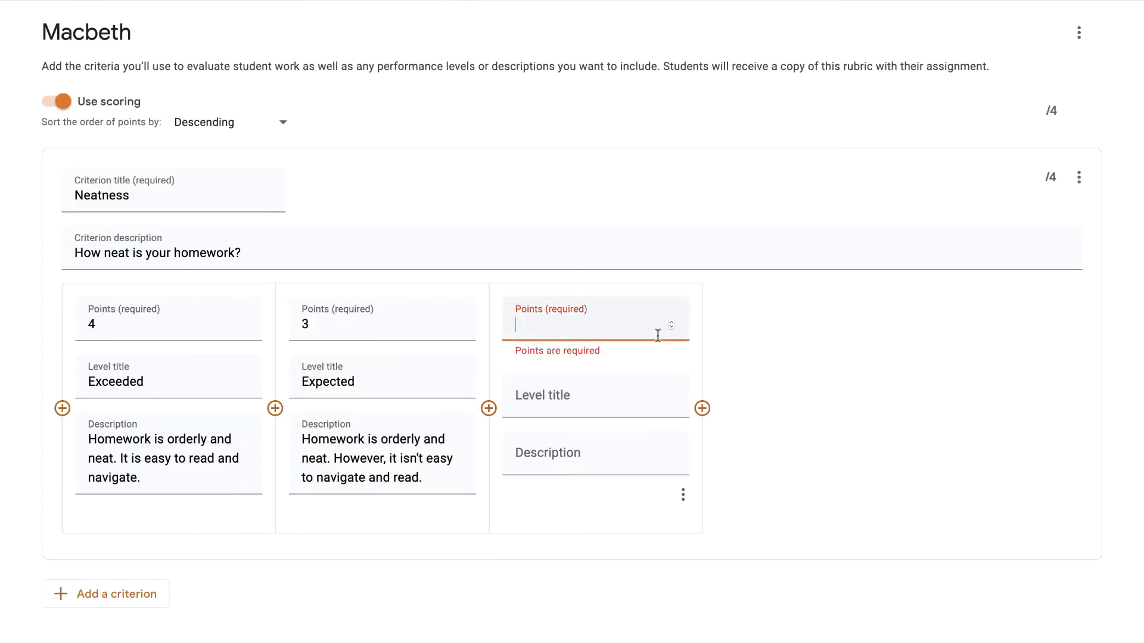
pyautogui.write('2')
pyautogui.press('Tab')
pyautogui.hotkey('ctrl', 'v')
pyautogui.press('Tab')
pyautogui.tripleClick(587, 350)
pyautogui.hotkey('ctrl', 'c')
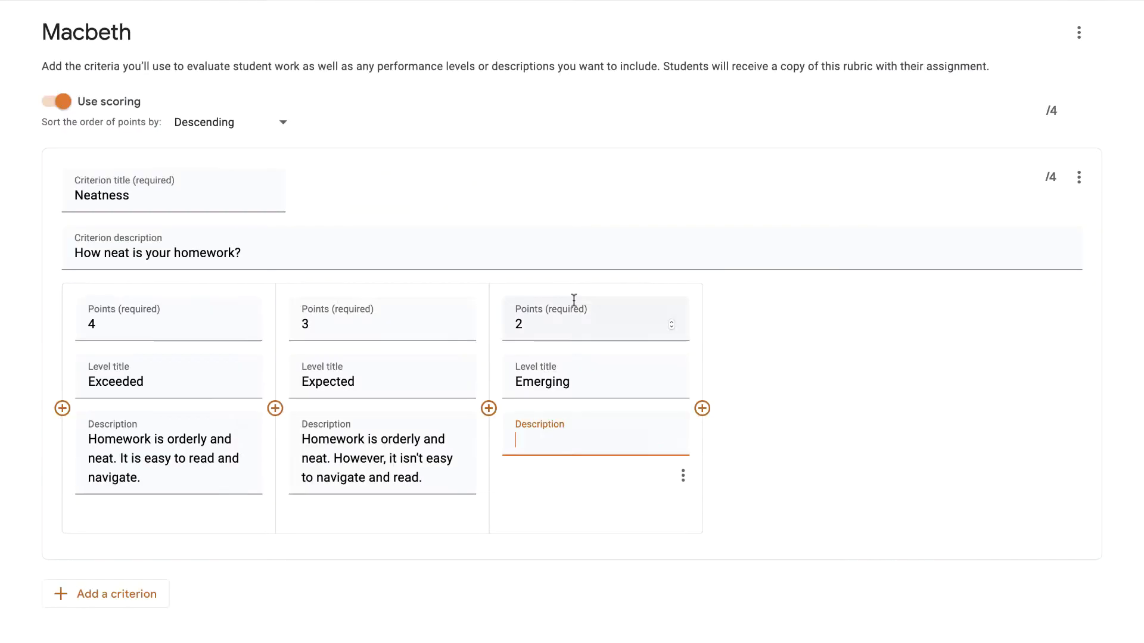
pyautogui.hotkey('ctrl', 'v')
# Step: Add a 1-point 'Support Needed' level with its description from the doc table
pyautogui.click(702, 409)
pyautogui.moveTo(737, 286); pyautogui.dragTo(651, 286)
pyautogui.moveTo(651, 286); pyautogui.dragTo(658, 287)
pyautogui.hotkey('ctrl', 'c')
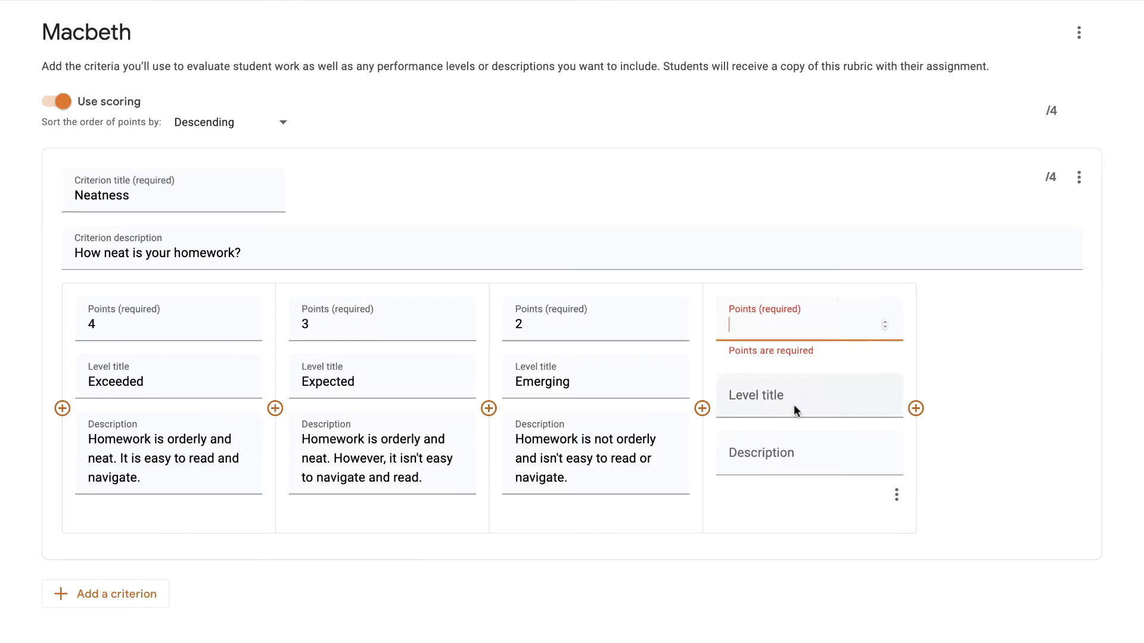
pyautogui.write('1')
pyautogui.press('Tab')
pyautogui.hotkey('ctrl', 'v')
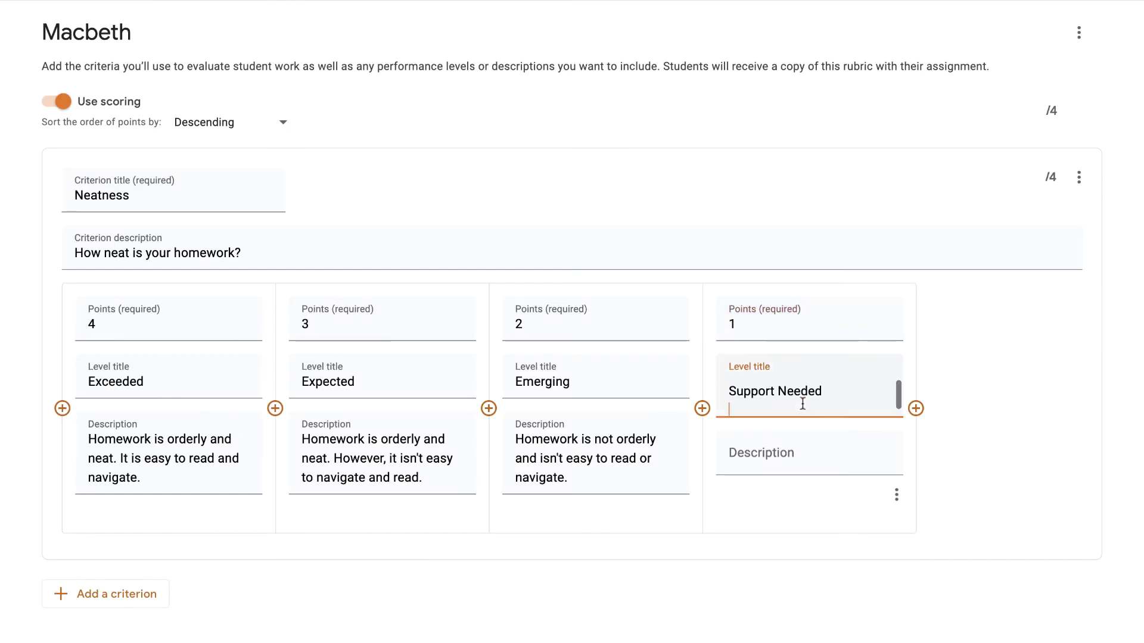
pyautogui.press('Tab')
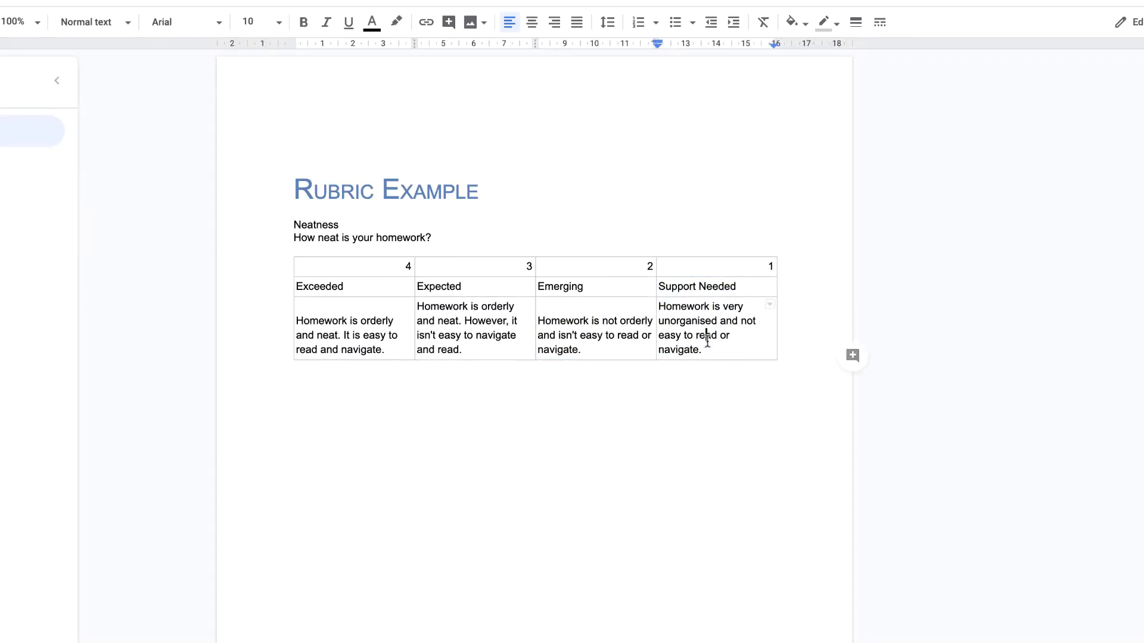
pyautogui.tripleClick(707, 339)
pyautogui.hotkey('ctrl', 'c')
pyautogui.hotkey('ctrl', 'v')
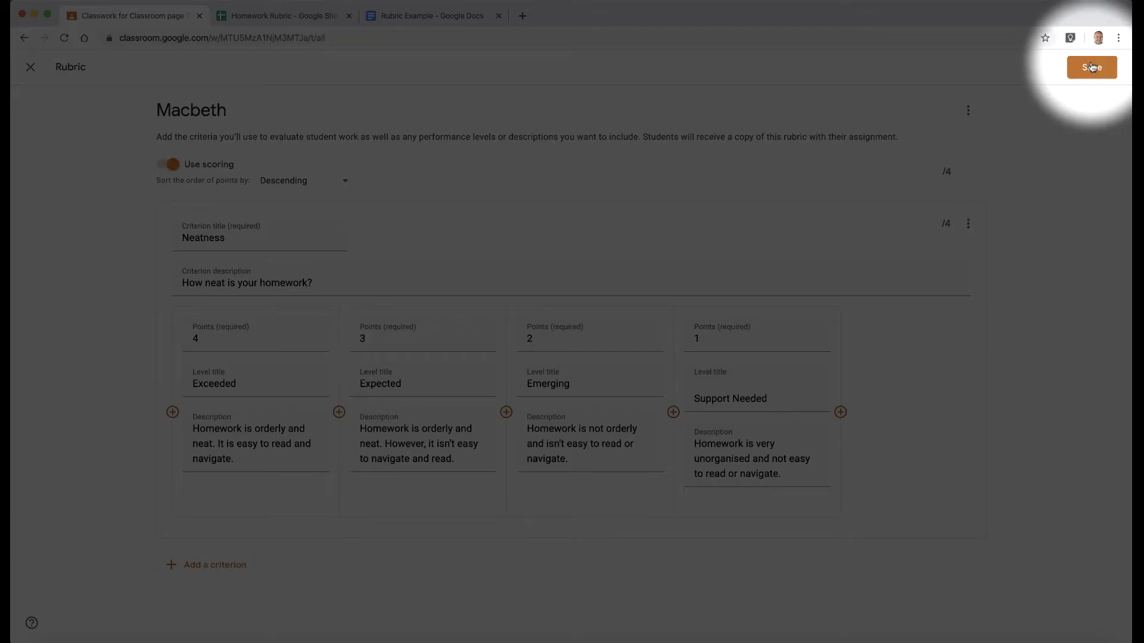
# Step: Save the Neatness rubric and export it to Sheets from the rubric's options menu
pyautogui.click(1091, 66)
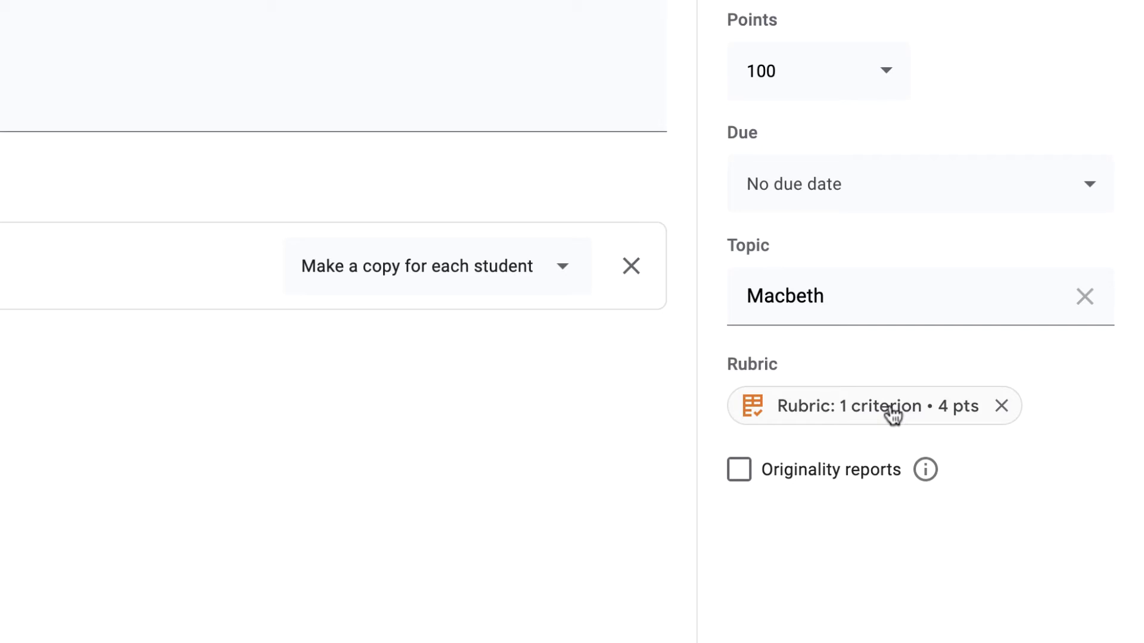
pyautogui.click(892, 411)
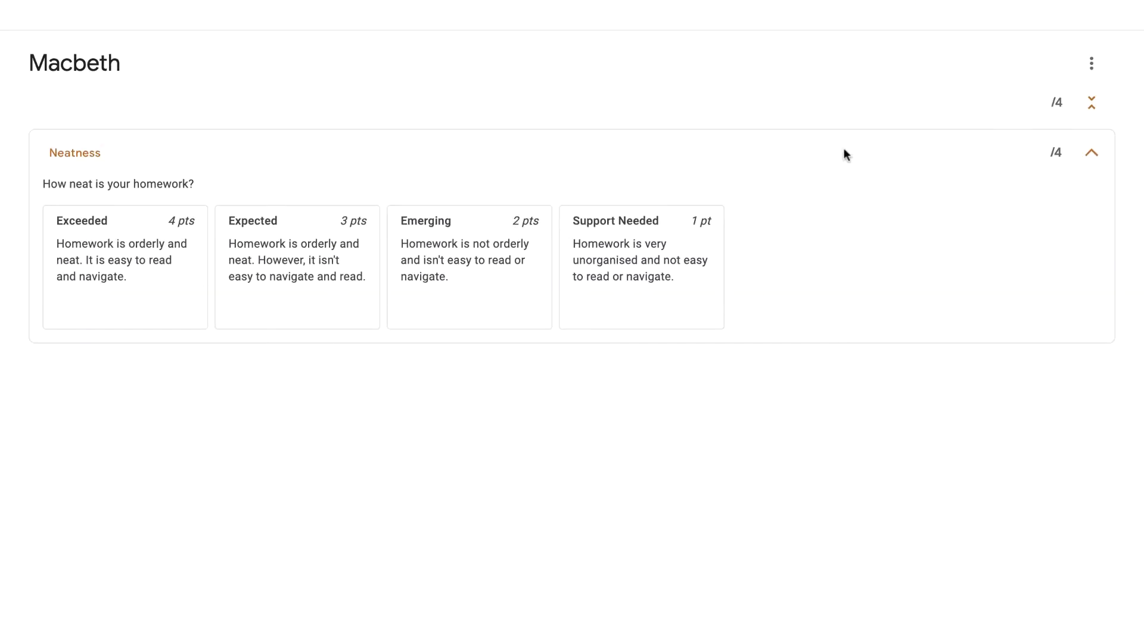
pyautogui.click(1093, 64)
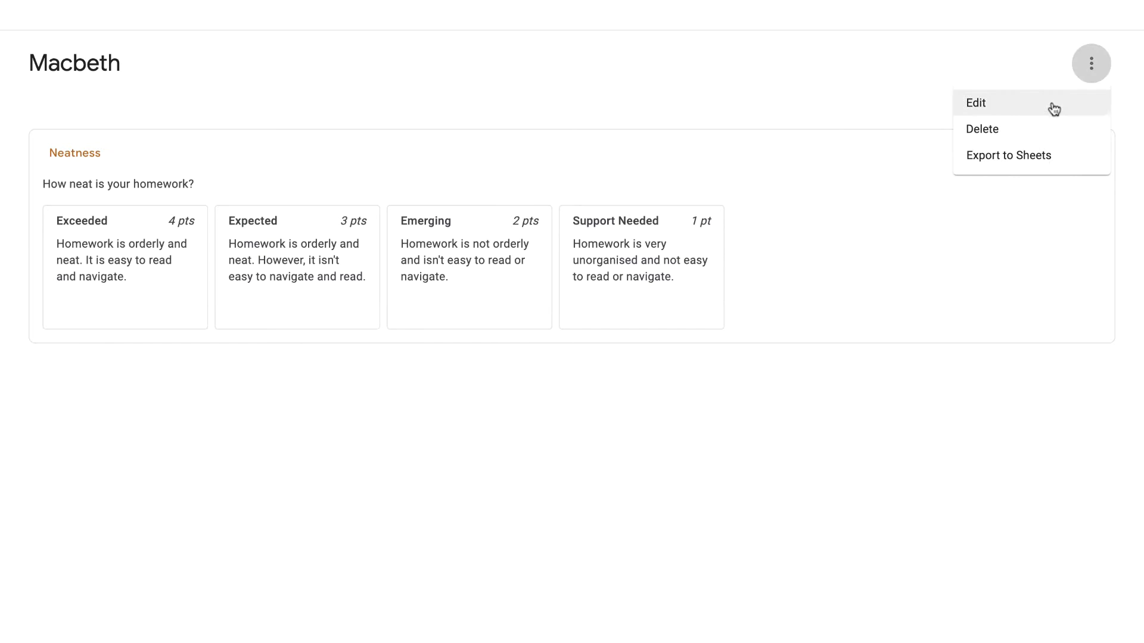
pyautogui.click(1035, 156)
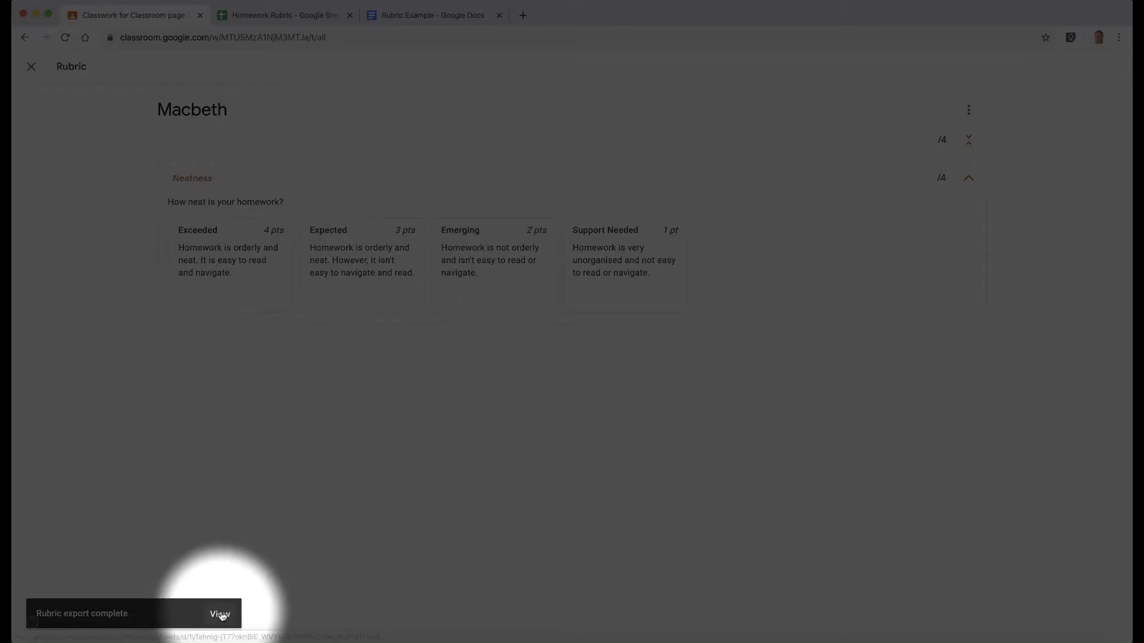
# Step: Open the exported rubric spreadsheet and review the level descriptions in B7–E7
pyautogui.click(220, 614)
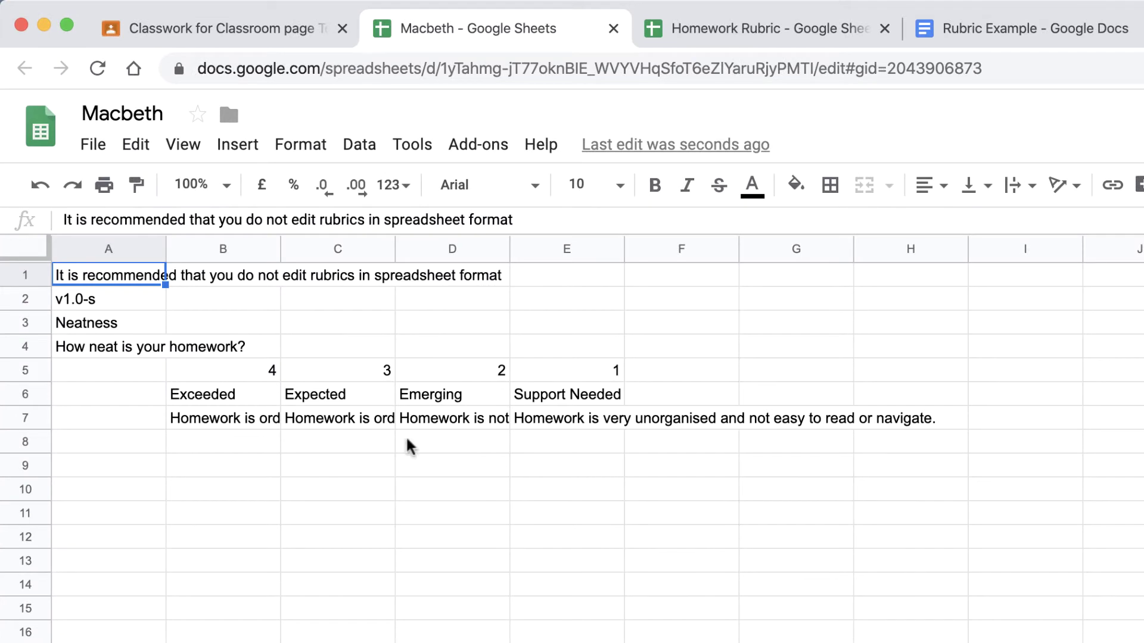
pyautogui.click(230, 420)
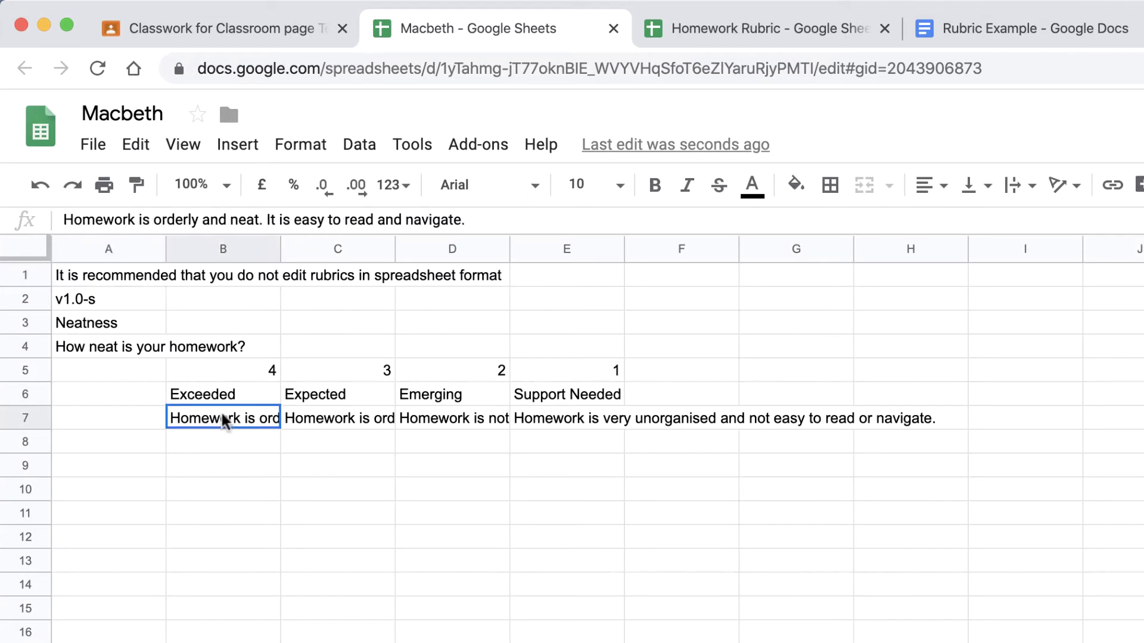
pyautogui.click(357, 424)
pyautogui.click(448, 424)
pyautogui.click(590, 423)
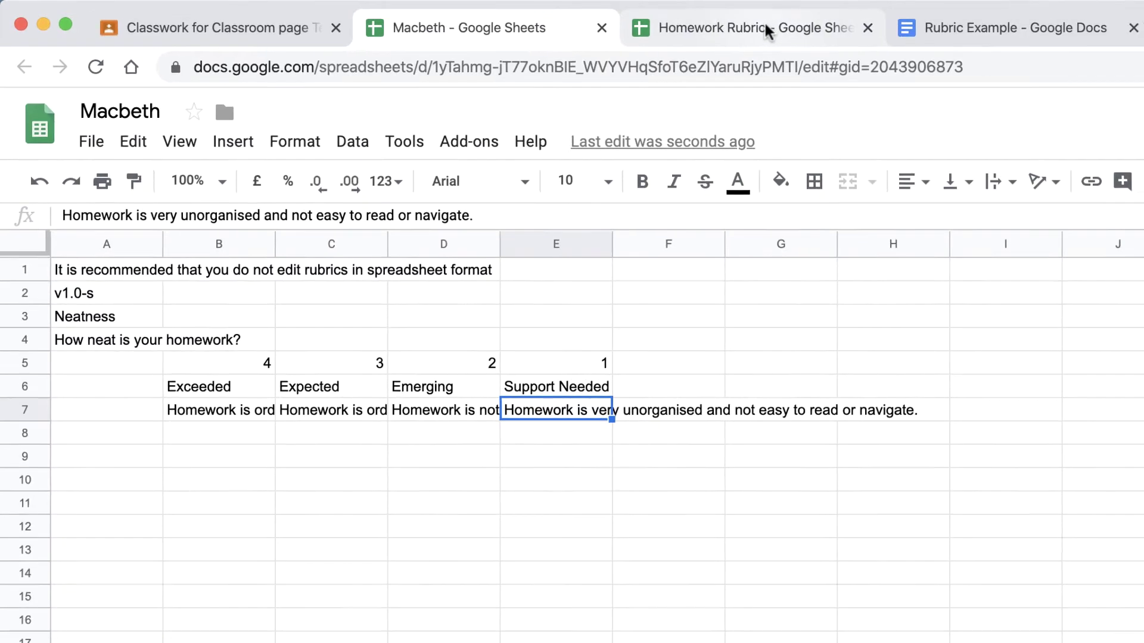
# Step: Review the Homework Rubric's Neatness, Completion, Timeliness and Content criteria, then return to Classroom
pyautogui.click(782, 31)
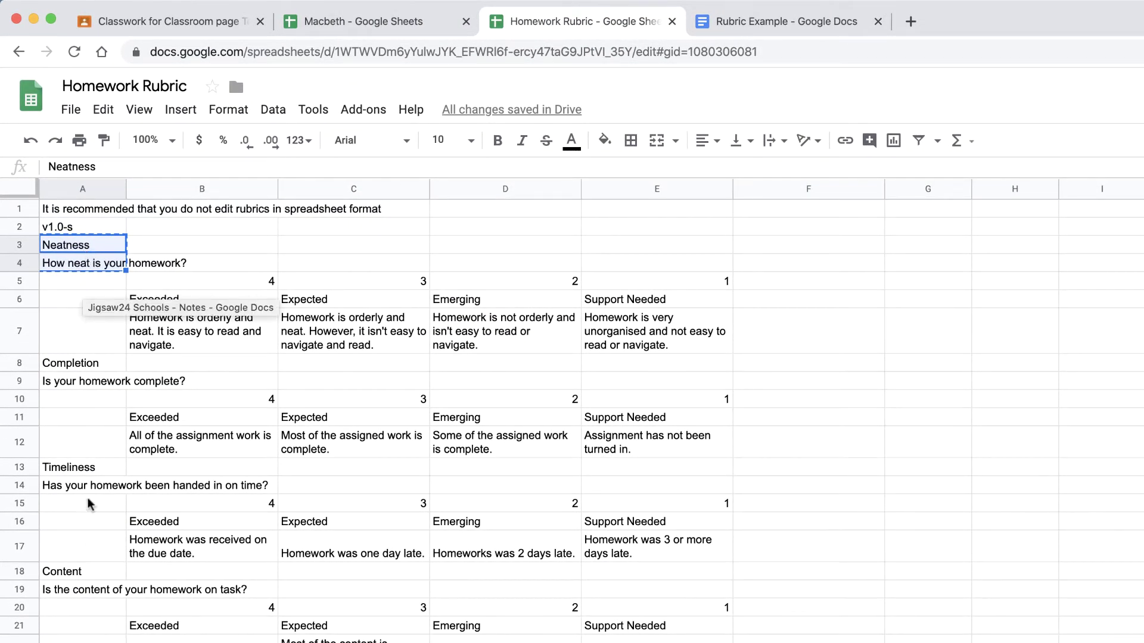
pyautogui.click(94, 329)
pyautogui.click(82, 244)
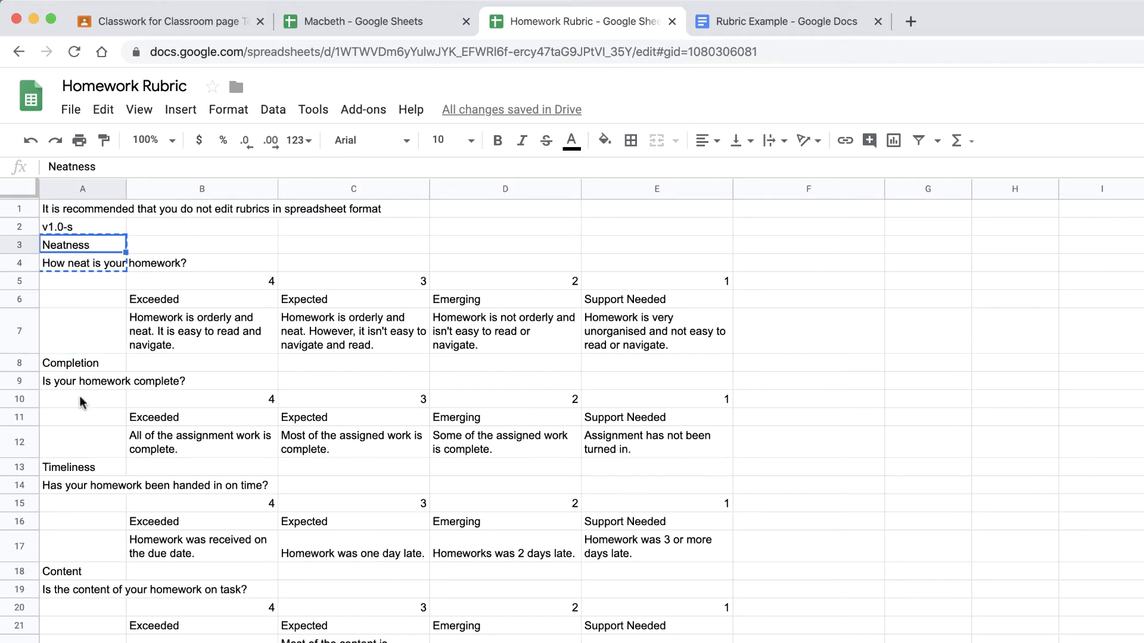
pyautogui.click(89, 363)
pyautogui.click(89, 469)
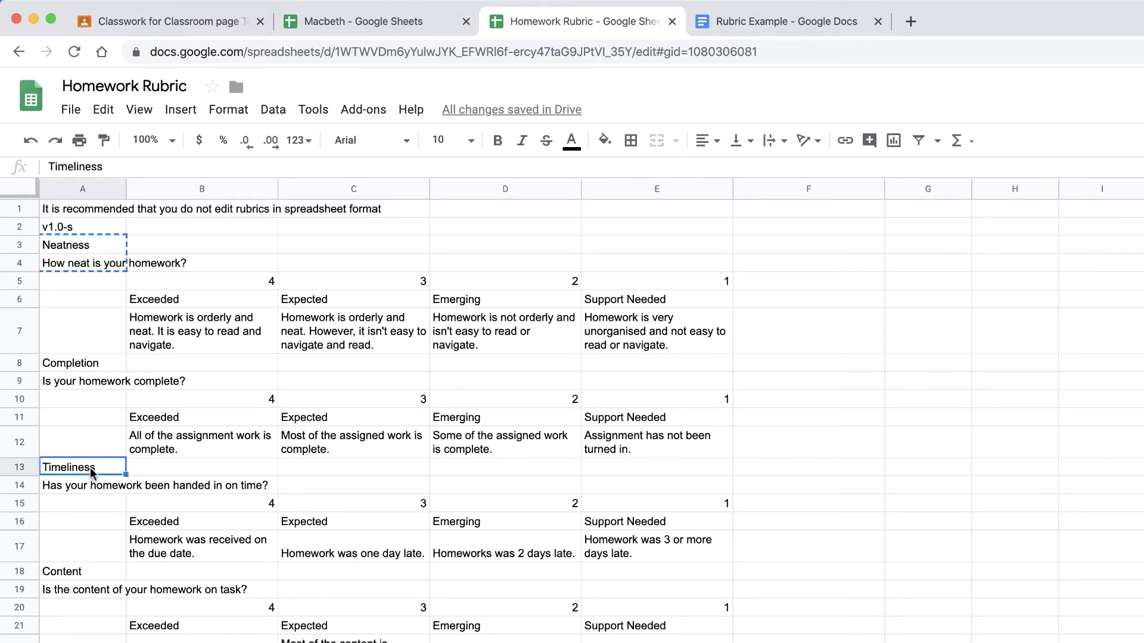
pyautogui.click(83, 573)
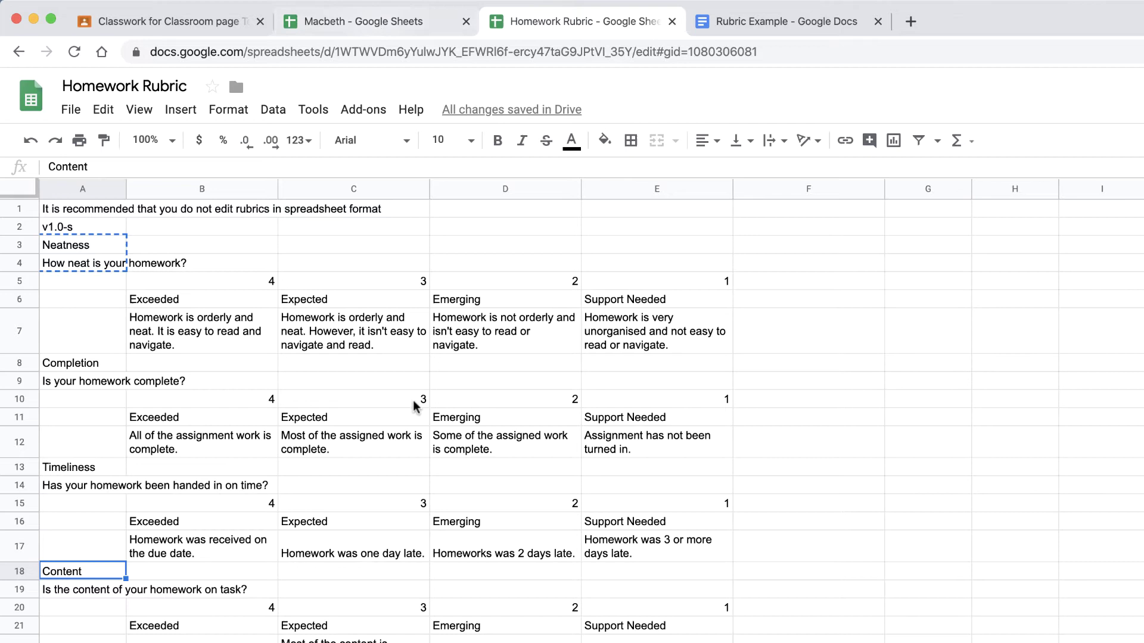
pyautogui.click(173, 21)
# Step: Delete the existing Neatness rubric from the Macbeth assignment
pyautogui.click(26, 93)
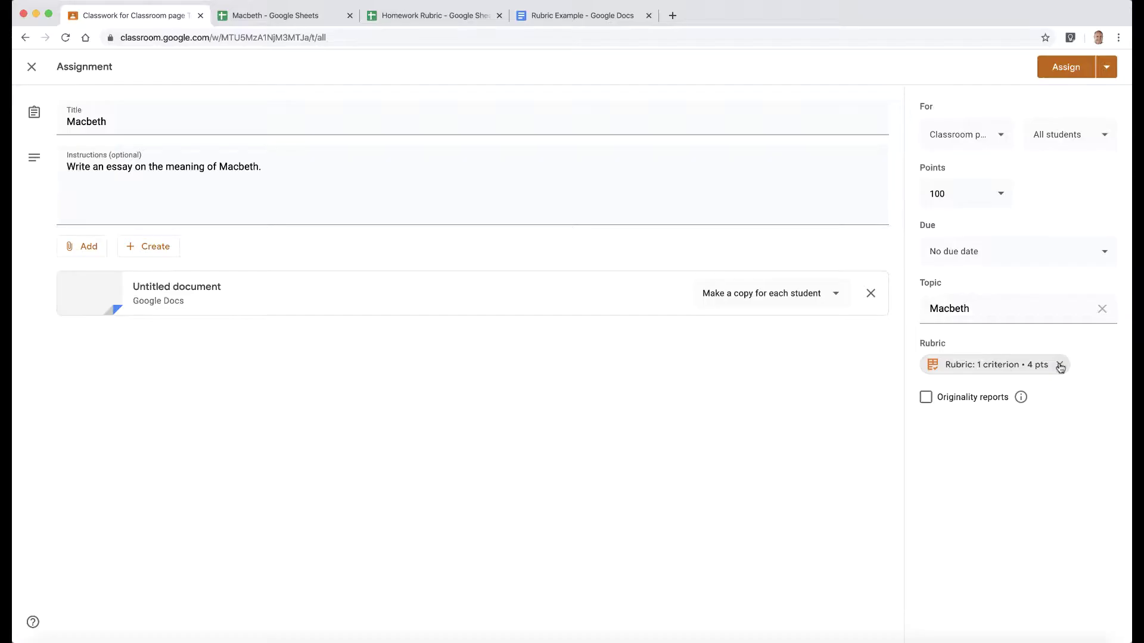
pyautogui.click(1059, 366)
pyautogui.click(639, 387)
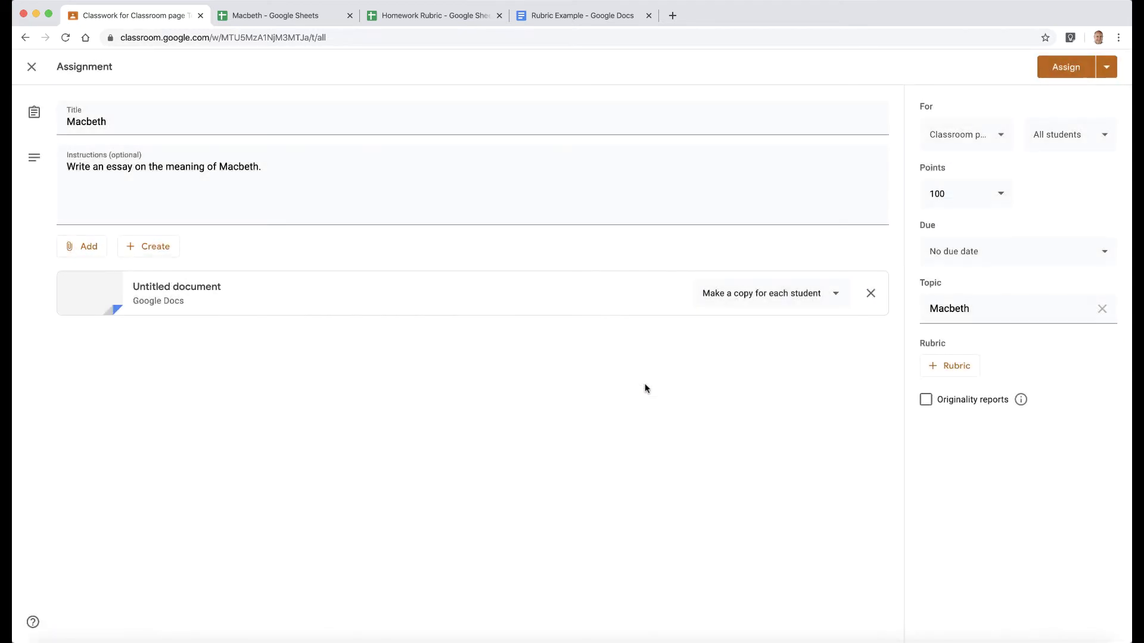
# Step: Import the Homework Rubric spreadsheet from Drive as the assignment's new rubric
pyautogui.click(795, 370)
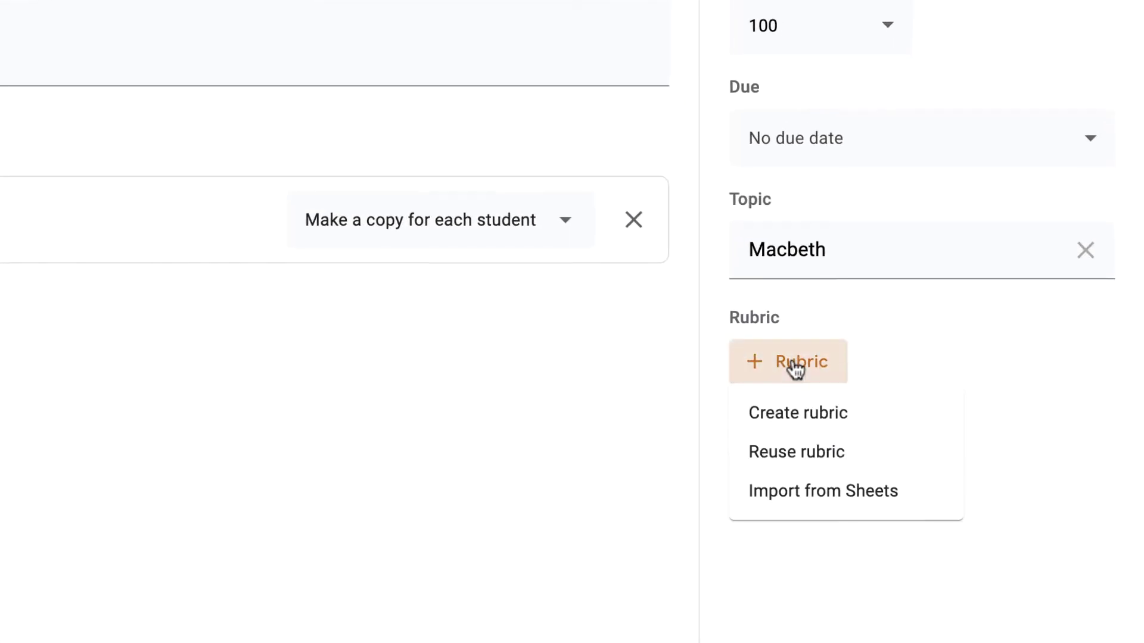
pyautogui.click(821, 490)
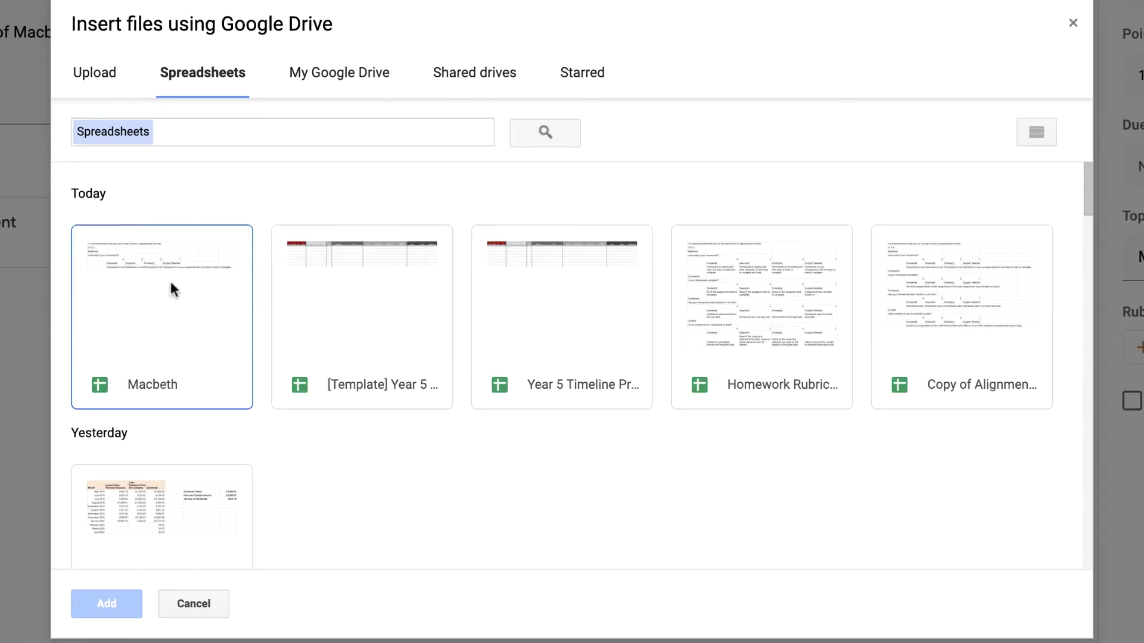
pyautogui.click(767, 321)
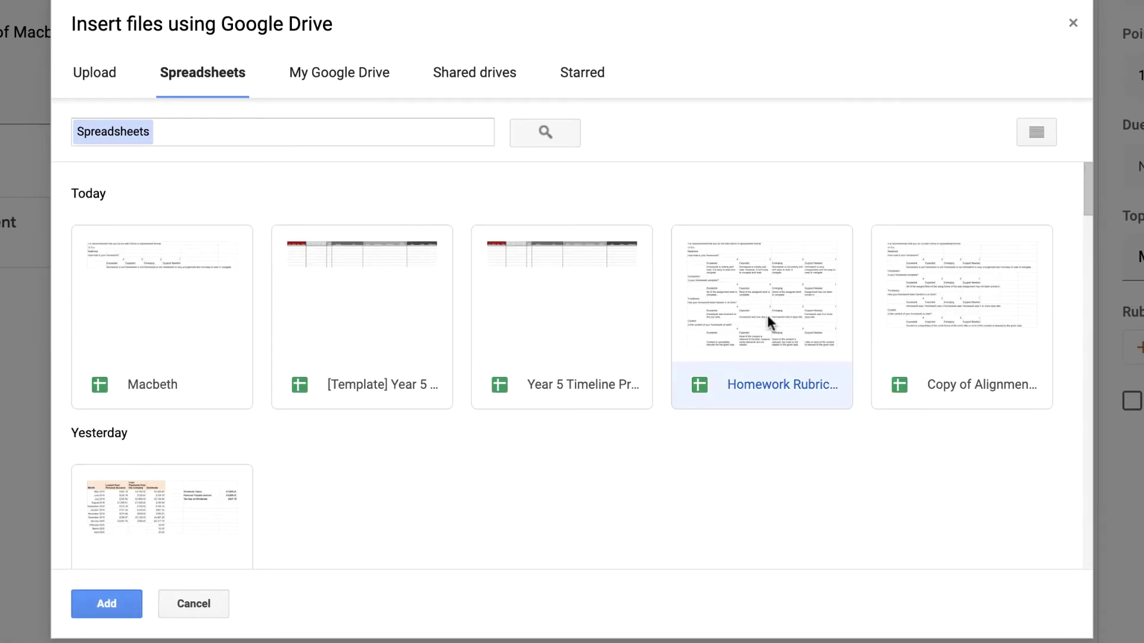
pyautogui.click(108, 601)
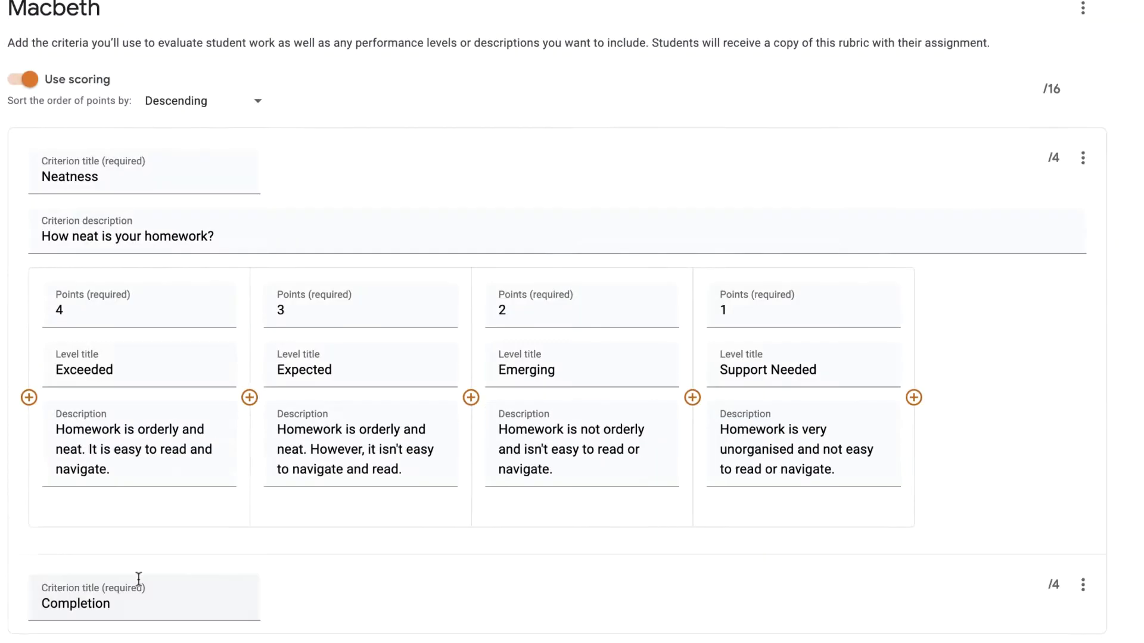
pyautogui.scroll(-2, 422, 434)
pyautogui.scroll(-15, 422, 434)
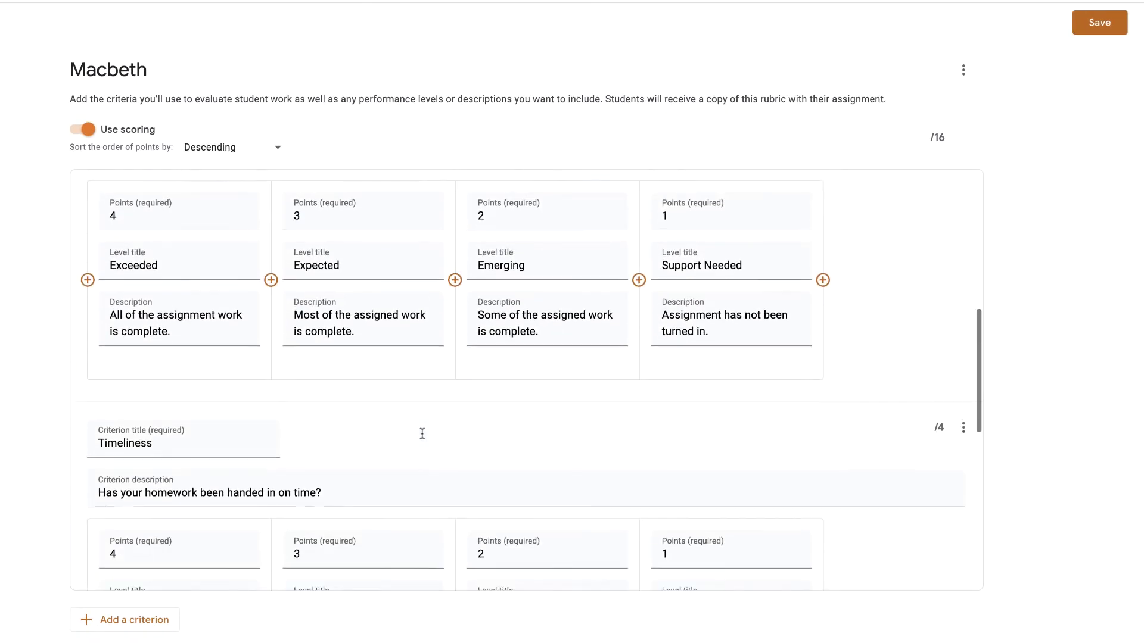
pyautogui.scroll(4, 421, 433)
pyautogui.scroll(8, 421, 433)
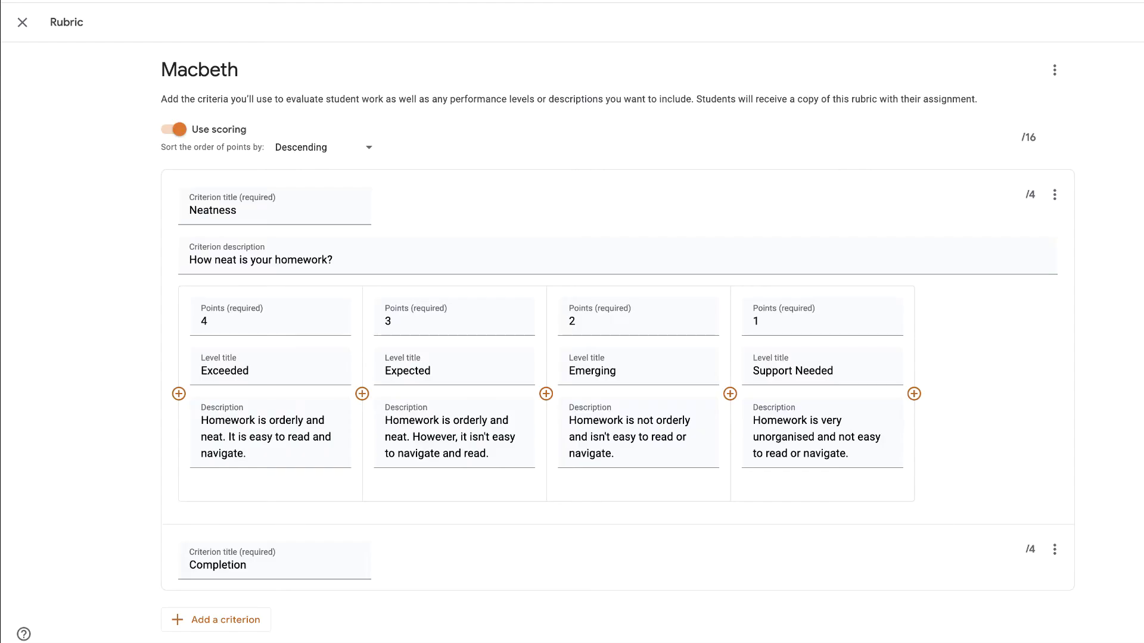
pyautogui.scroll(-5, 671, 414)
pyautogui.scroll(-5, 653, 421)
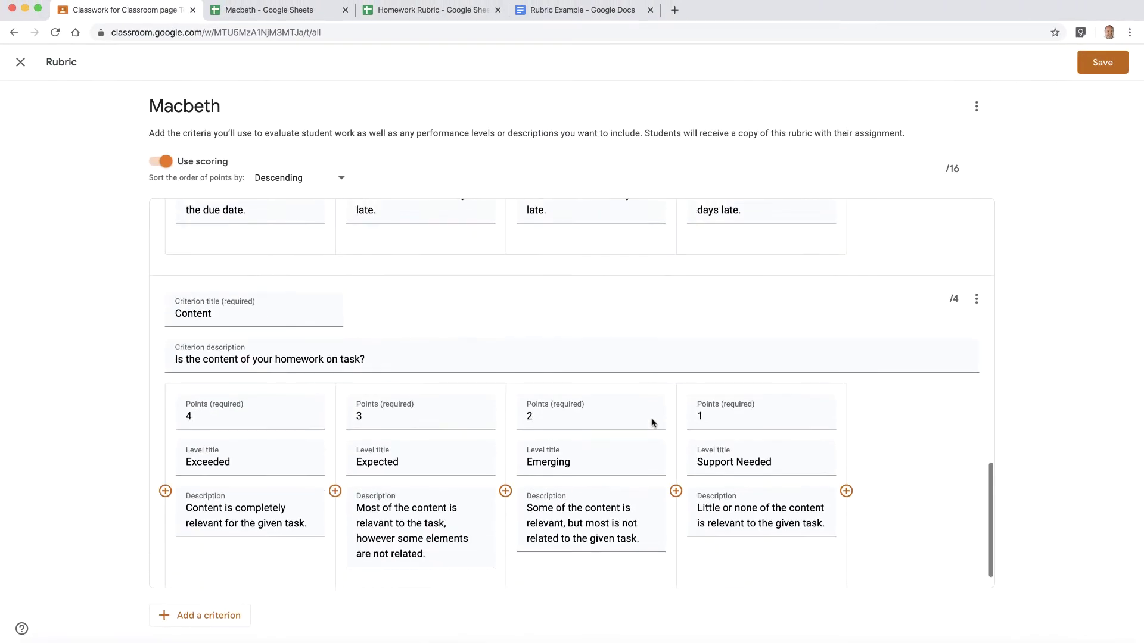
pyautogui.scroll(10, 653, 421)
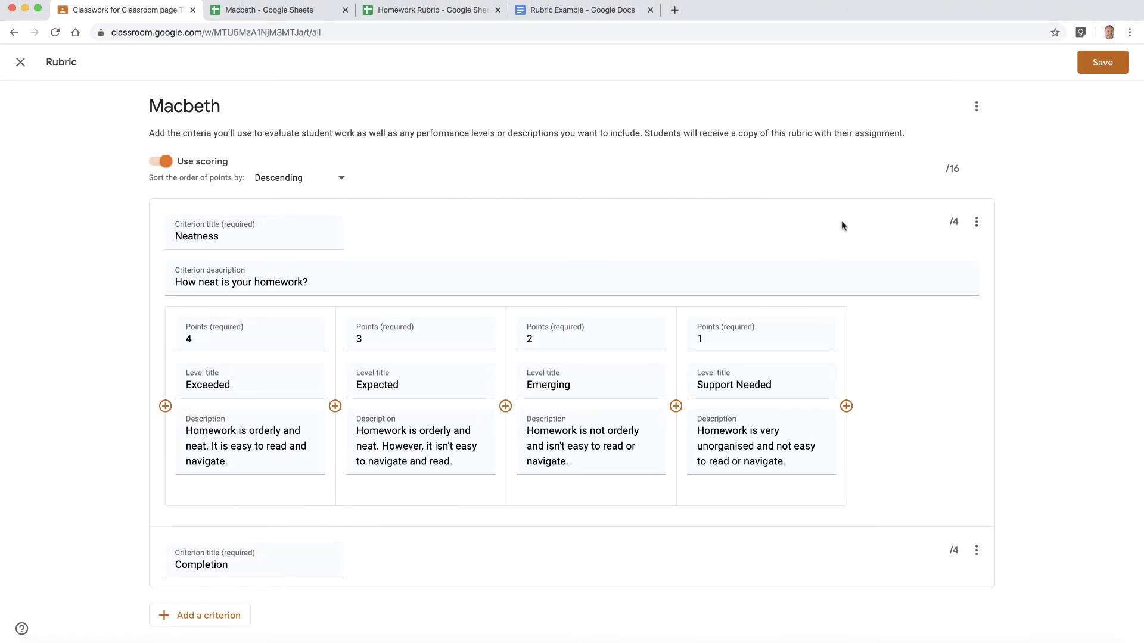
pyautogui.click(976, 224)
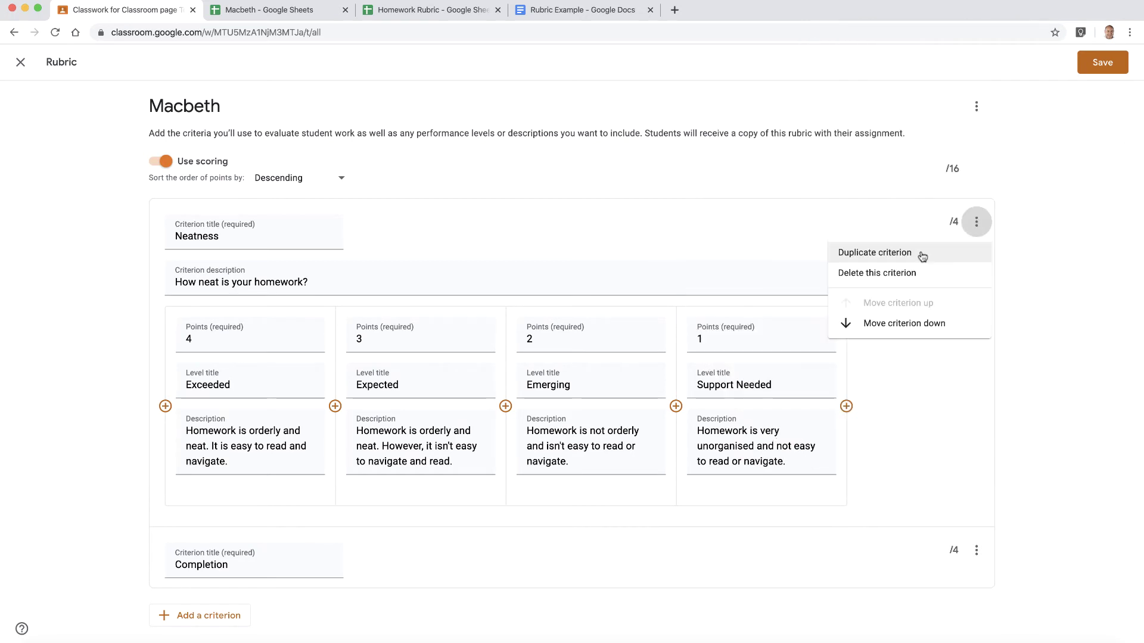
pyautogui.click(976, 106)
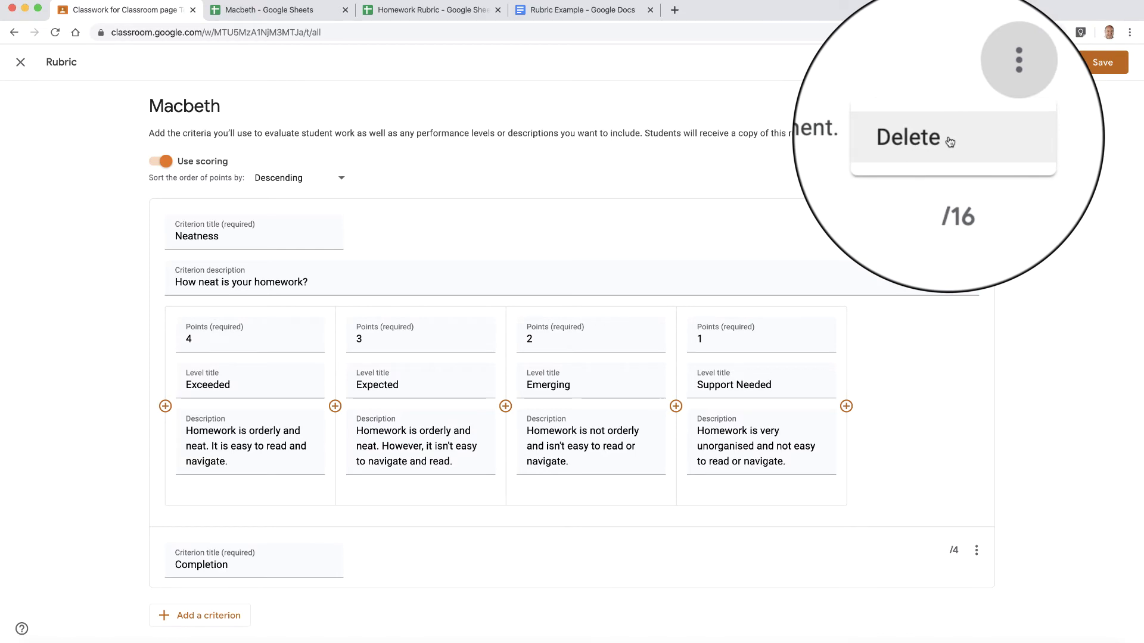
pyautogui.click(815, 180)
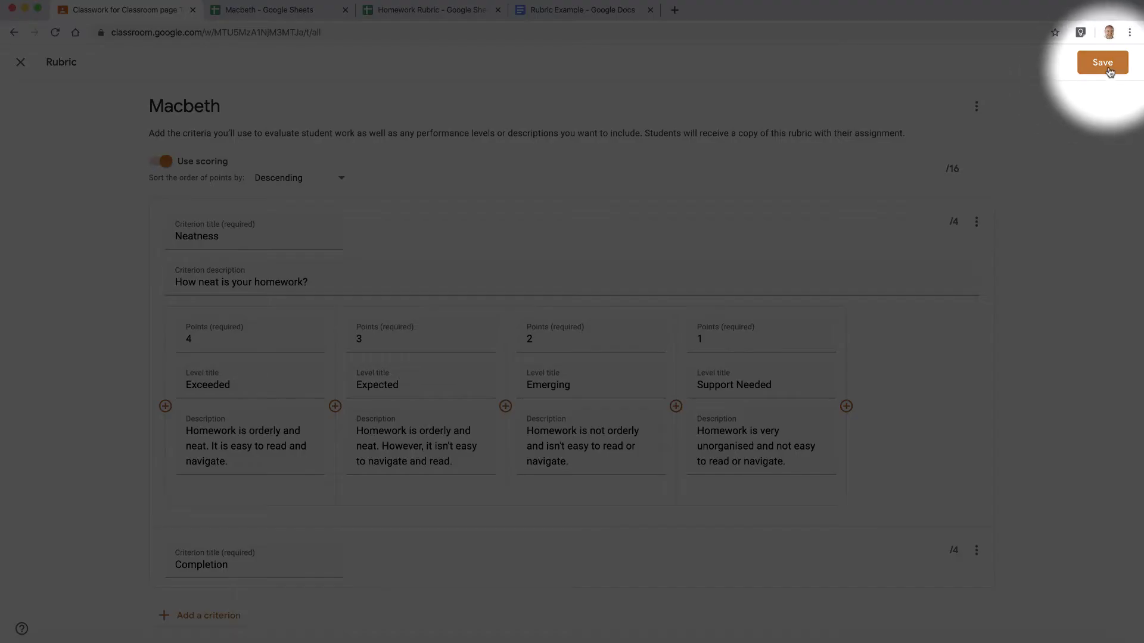
# Step: Save the 4-criterion rubric, assign Macbeth to the class, and check the Stream
pyautogui.click(1103, 63)
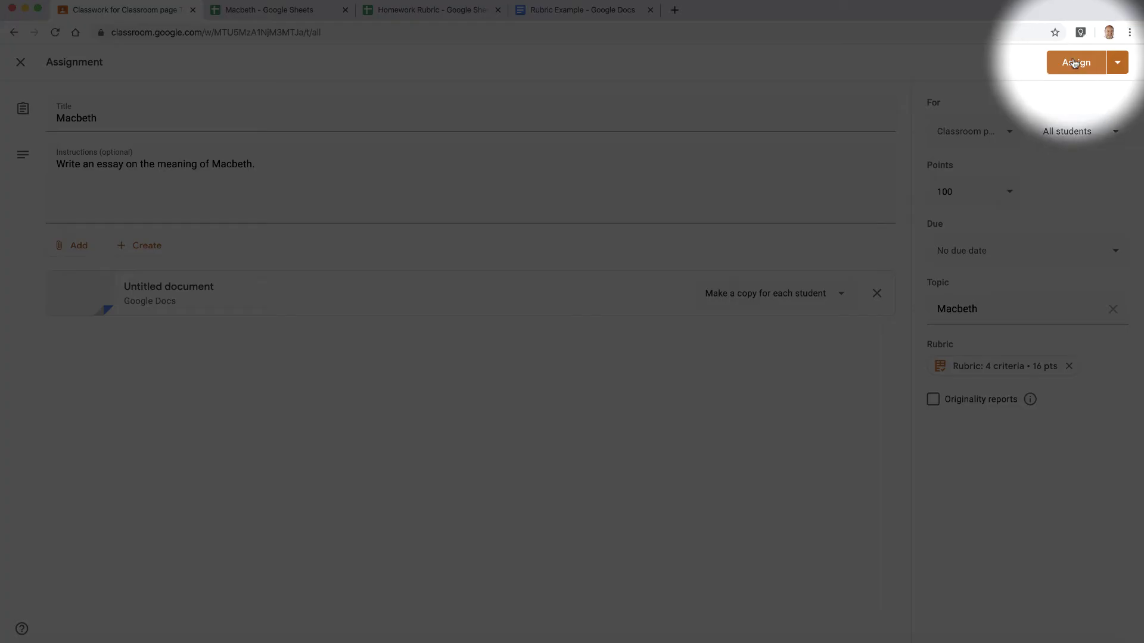
pyautogui.click(1073, 59)
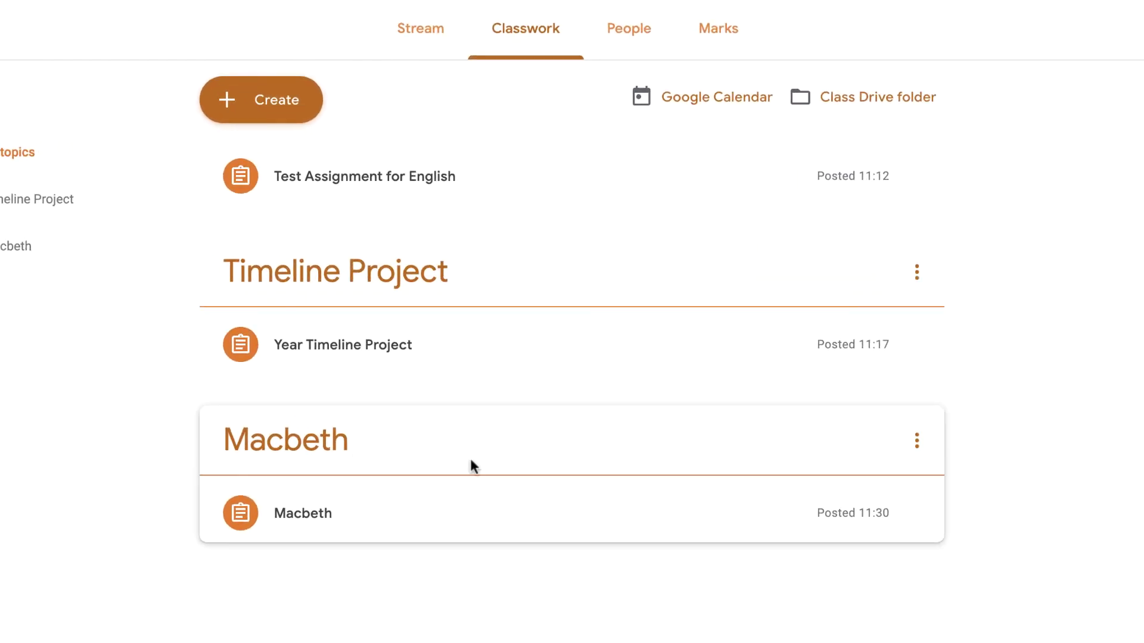
pyautogui.click(430, 32)
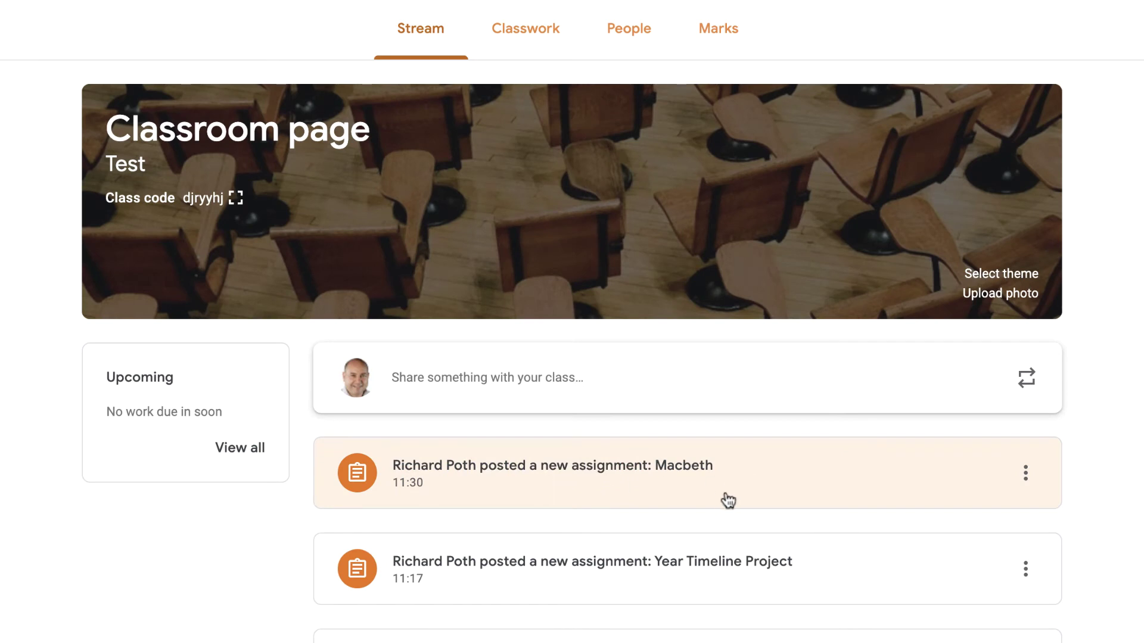
# Step: As the student, open the Macbeth assignment from the class's Classwork list
pyautogui.click(527, 33)
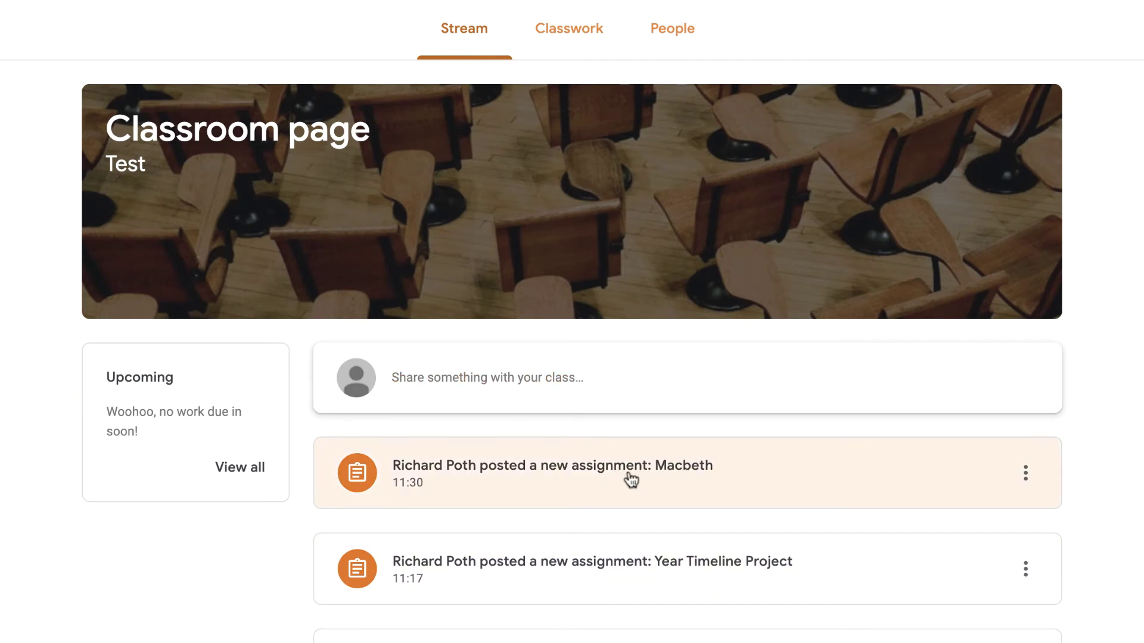
pyautogui.click(570, 40)
pyautogui.scroll(-5, 379, 198)
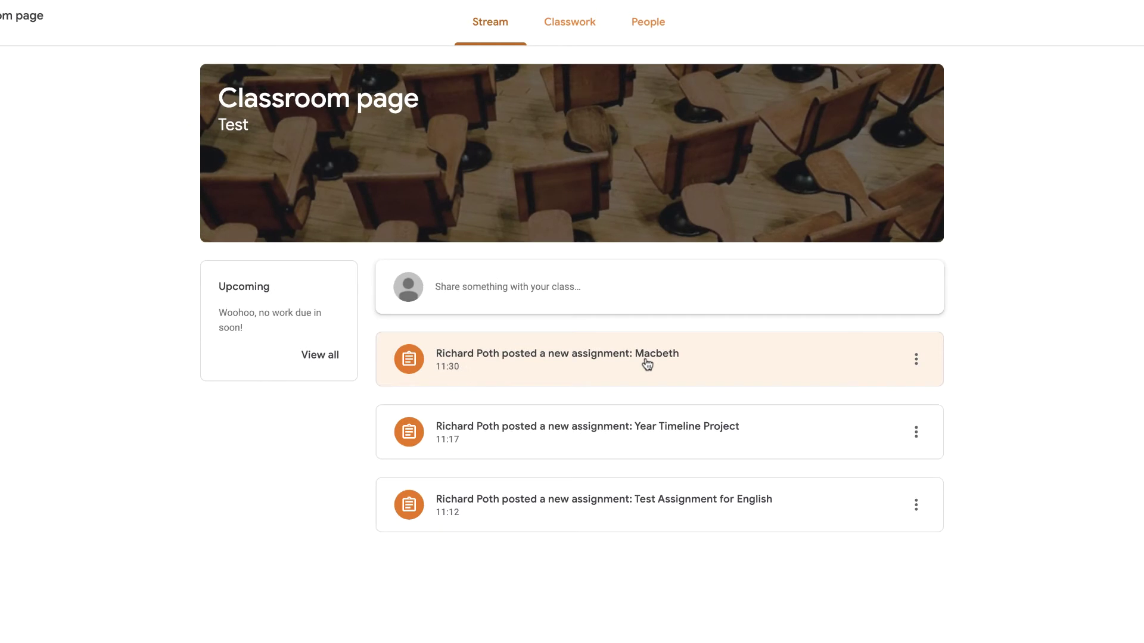
pyautogui.click(647, 362)
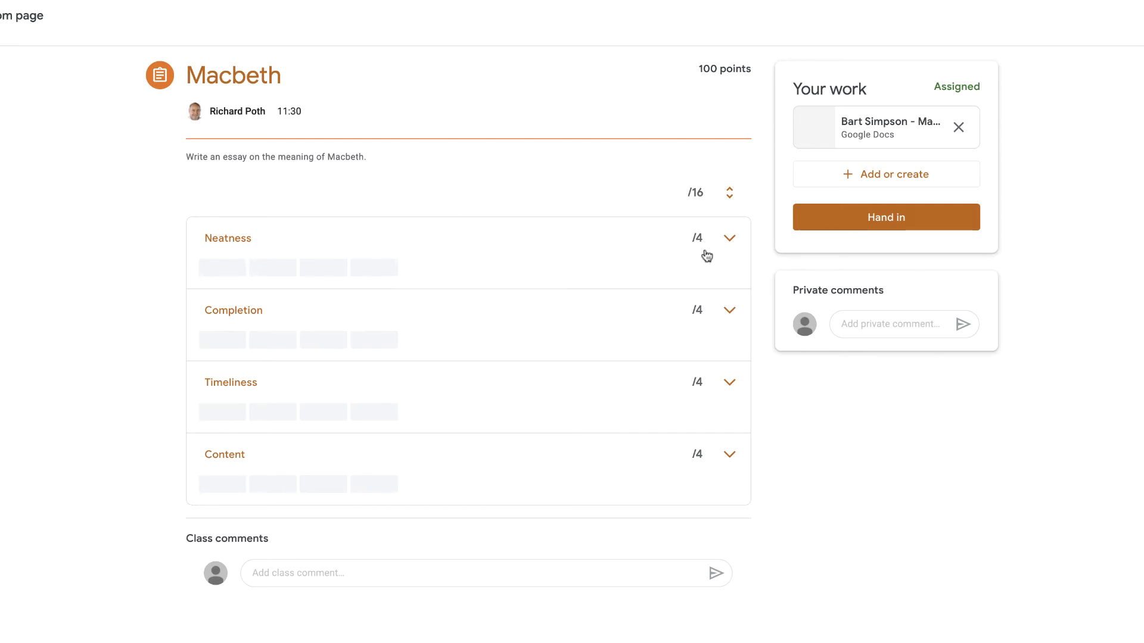
# Step: Expand the Neatness and Completion rubric criteria to read their levels
pyautogui.click(730, 242)
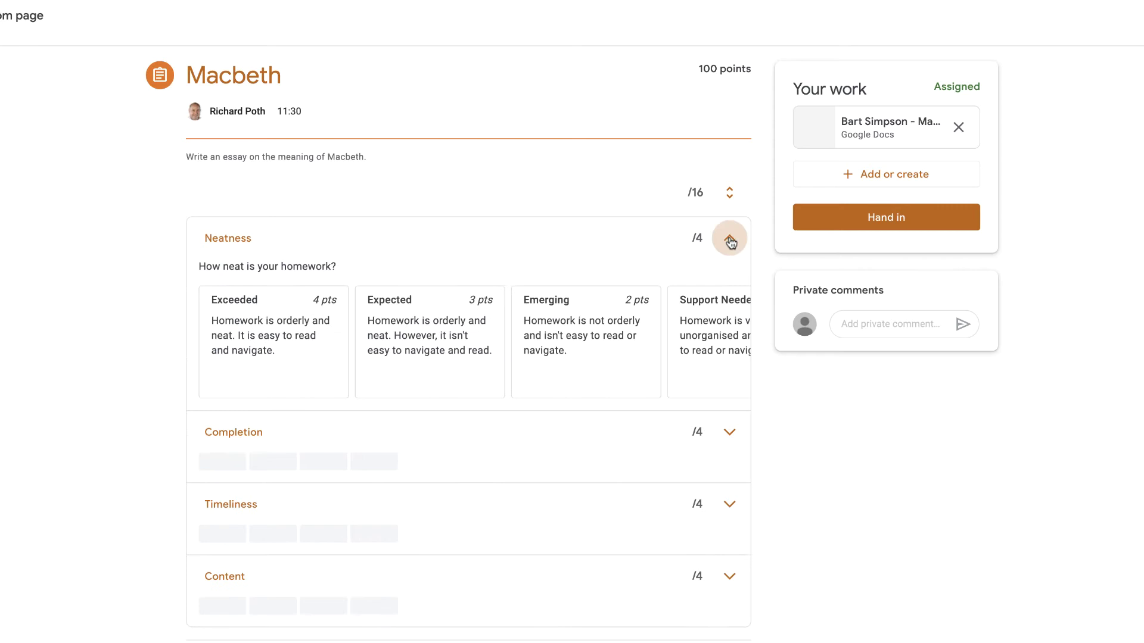
pyautogui.hscroll(3, 504, 350)
pyautogui.hscroll(-3, 505, 350)
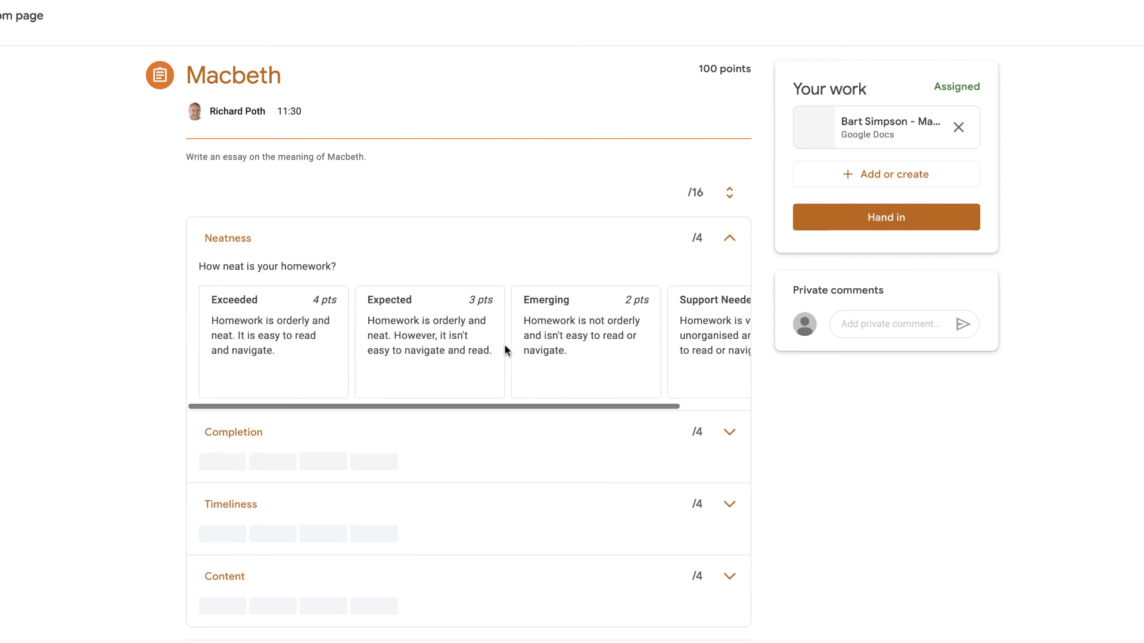
pyautogui.hscroll(3, 655, 333)
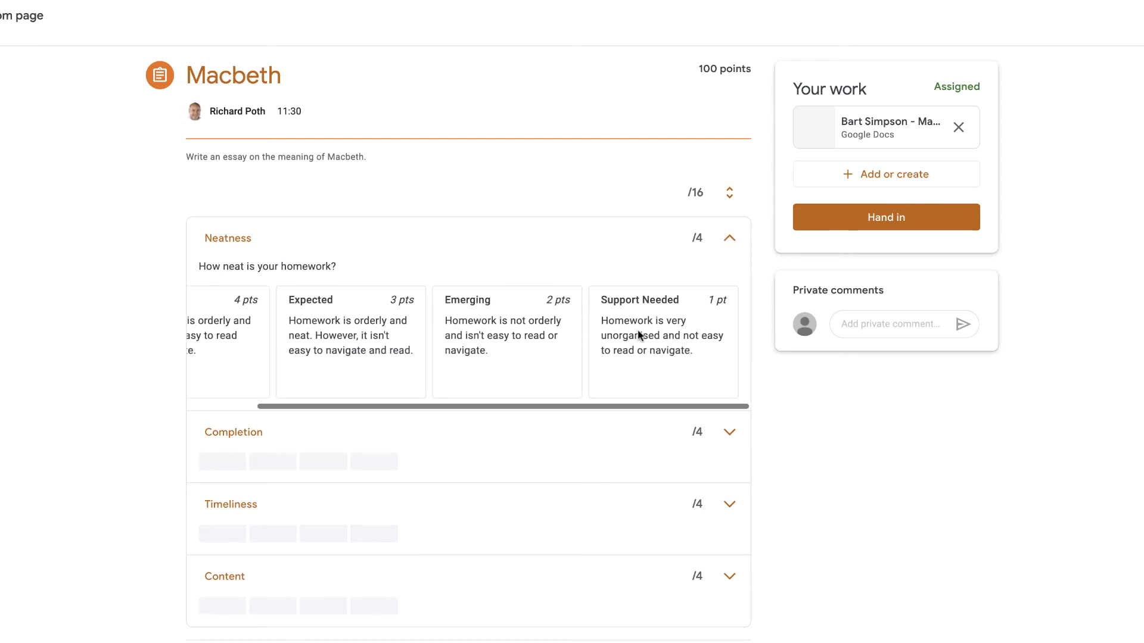
pyautogui.hscroll(-3, 595, 334)
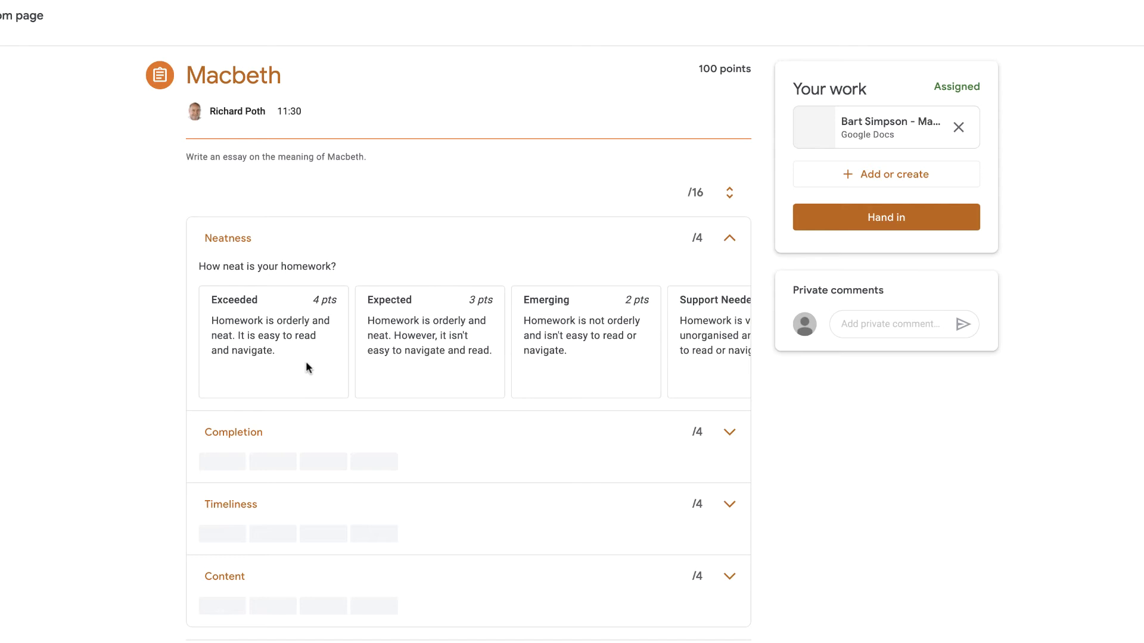
pyautogui.scroll(-1, 305, 361)
pyautogui.click(730, 397)
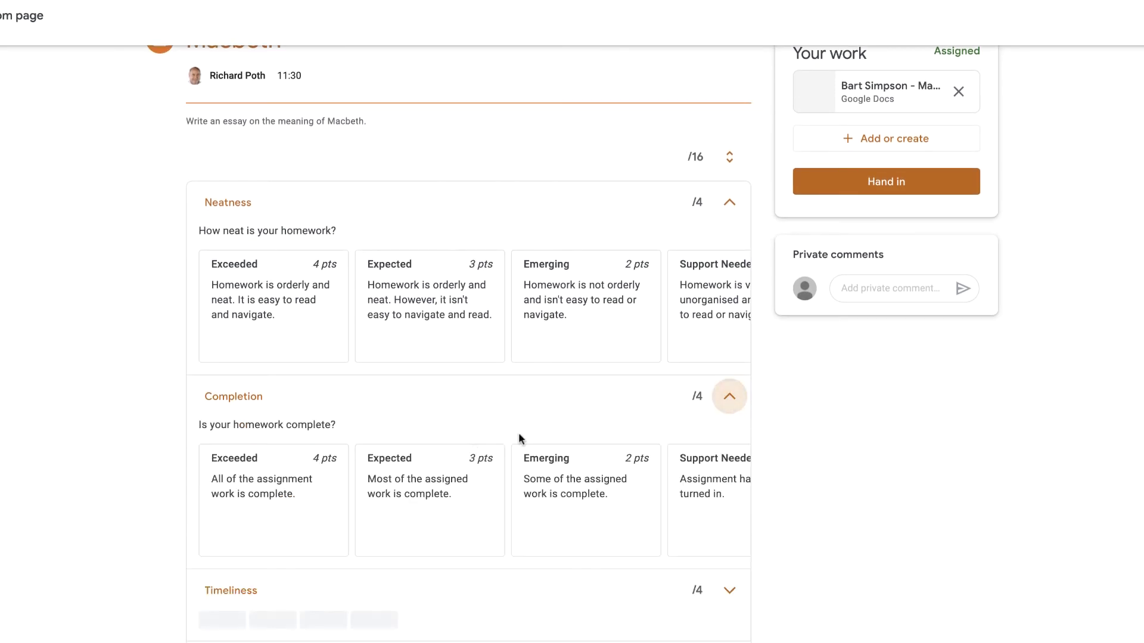
pyautogui.scroll(-2, 470, 441)
pyautogui.scroll(3, 470, 441)
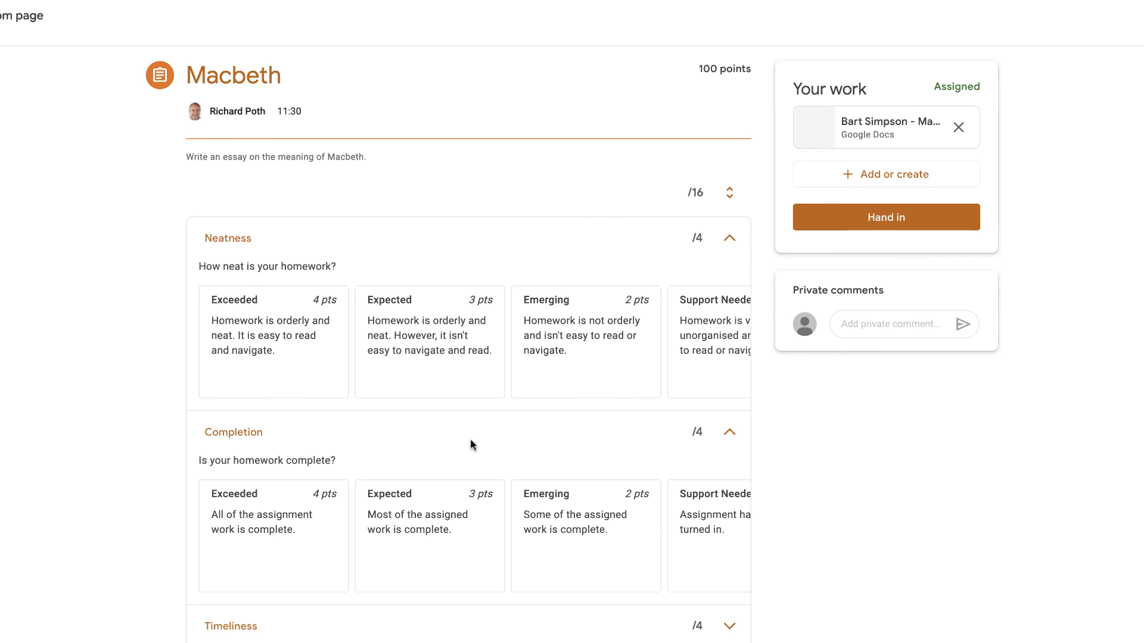
pyautogui.scroll(-3, 488, 441)
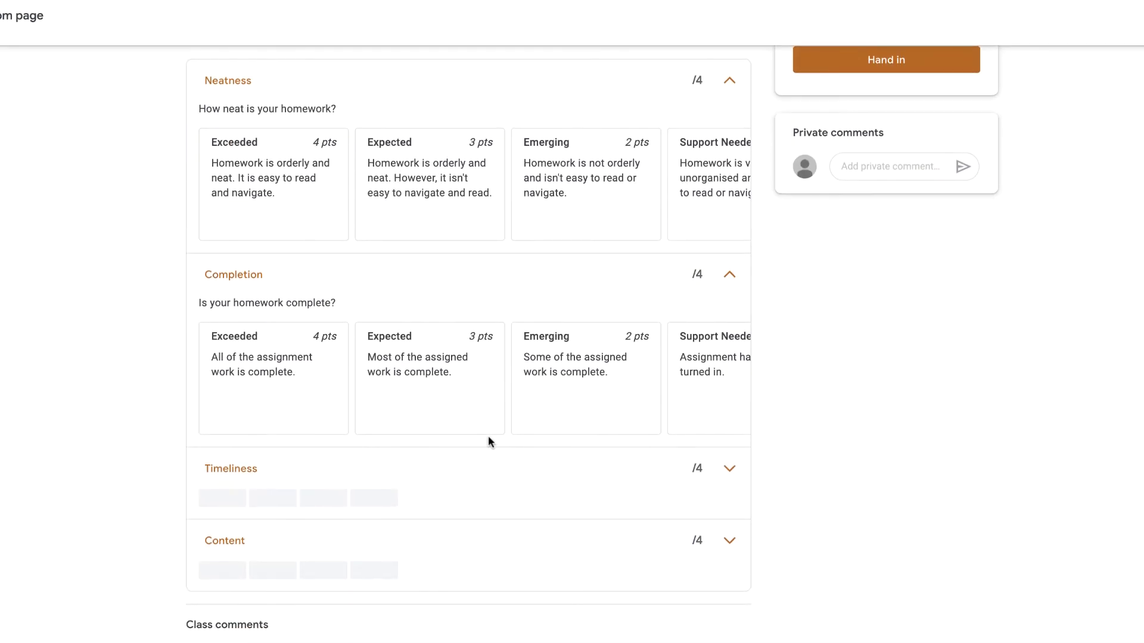
pyautogui.scroll(3, 488, 441)
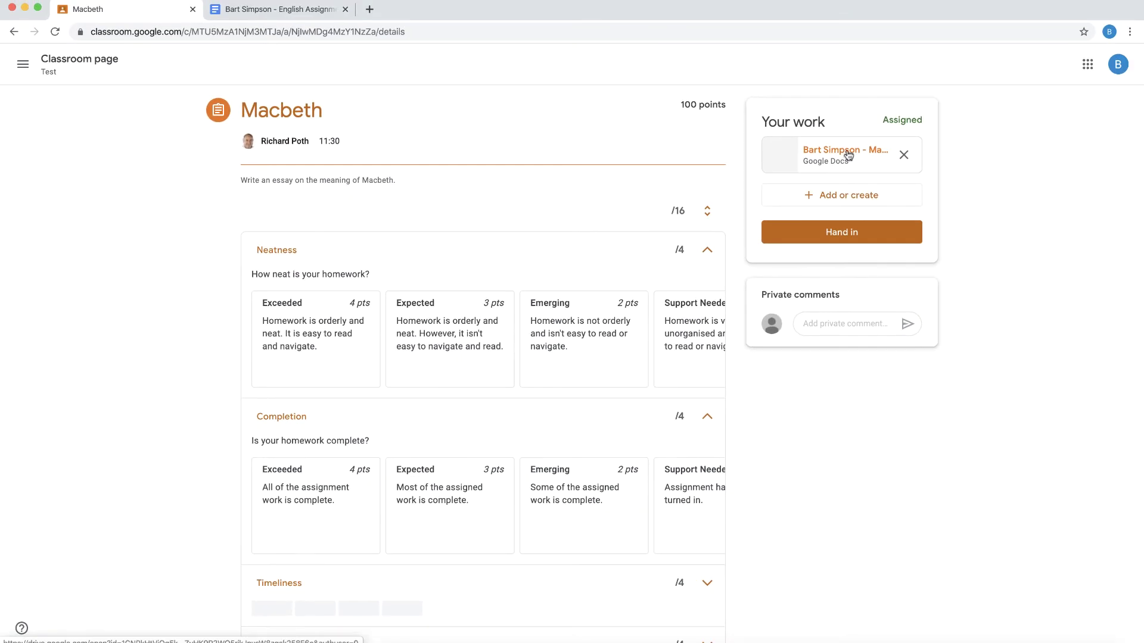
# Step: Open the attached Macbeth essay Doc, then hand in the work
pyautogui.click(847, 154)
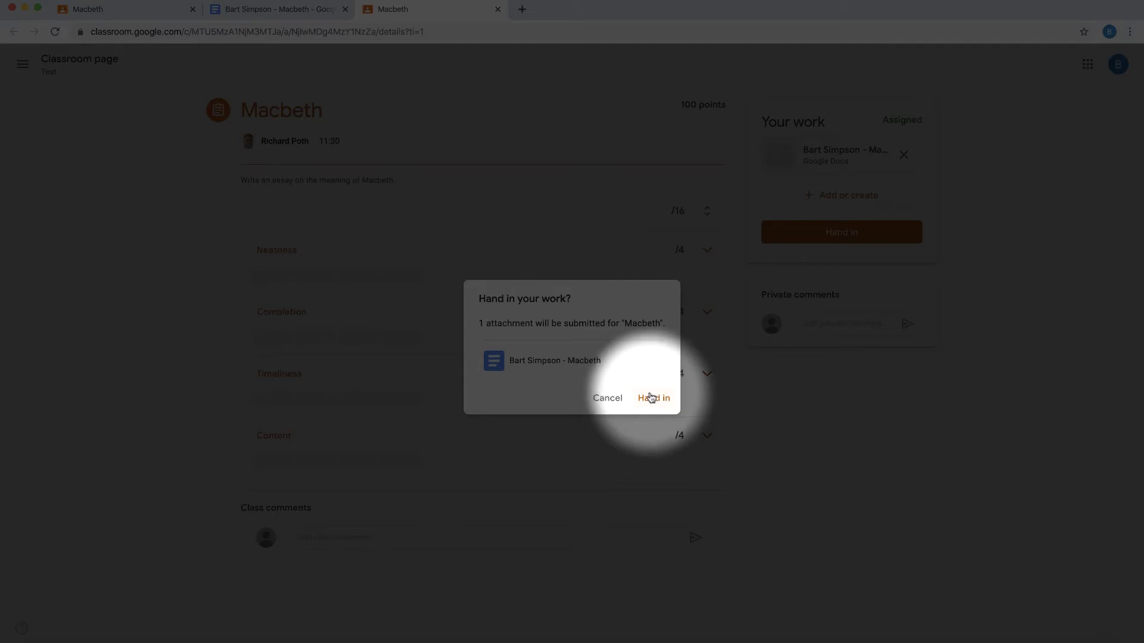
pyautogui.click(650, 397)
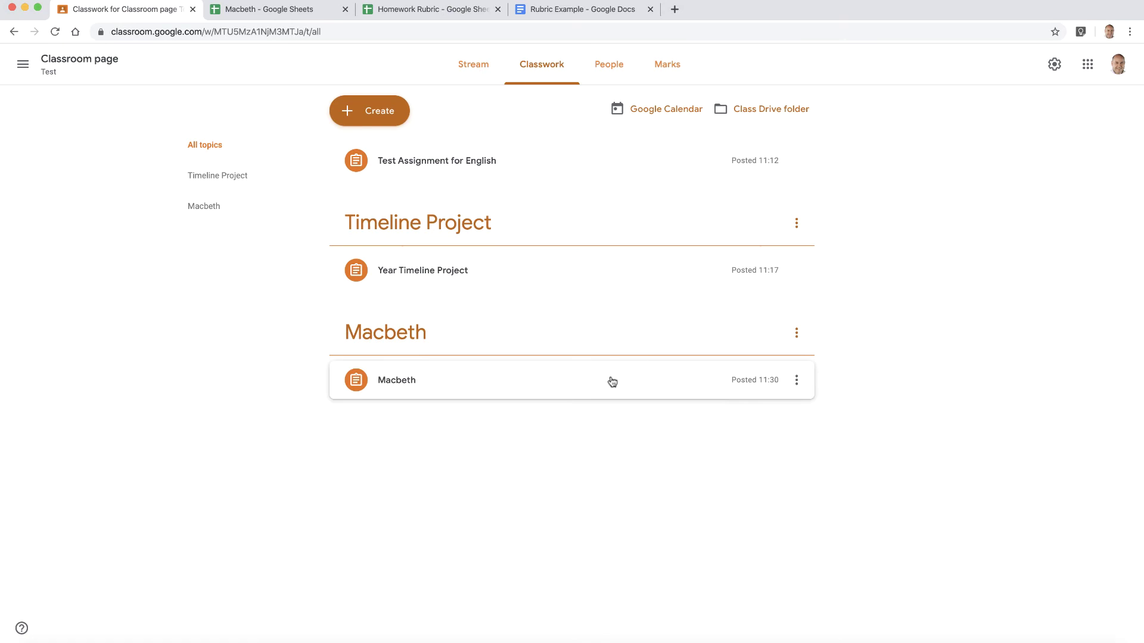
# Step: Open the Macbeth submission from the '1 Handed in' count and check the student list
pyautogui.click(560, 389)
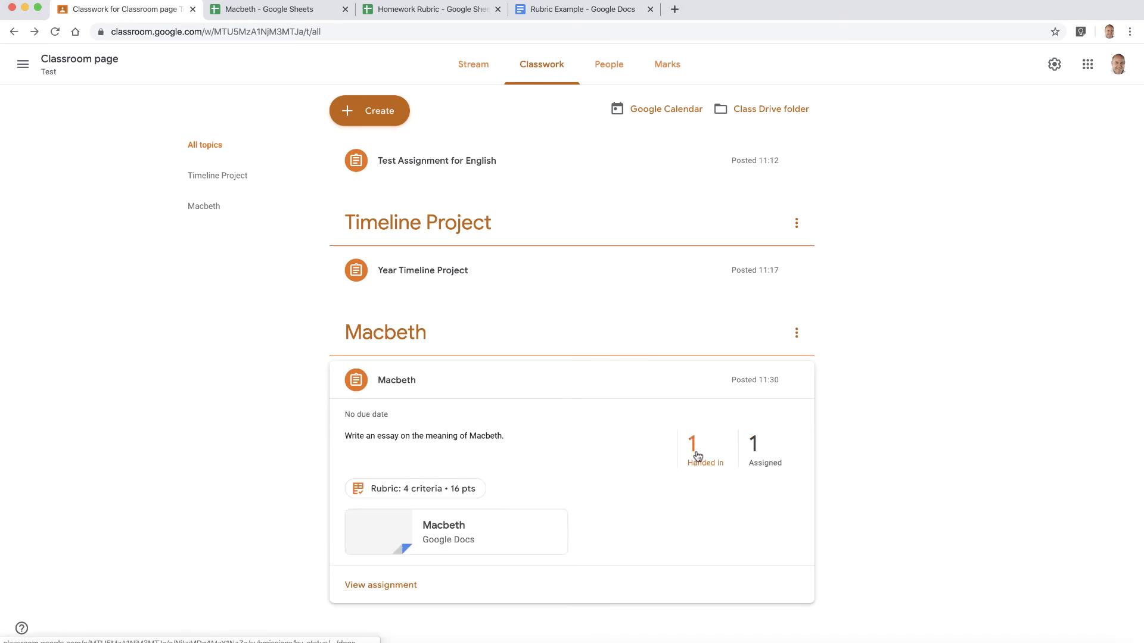
pyautogui.click(693, 444)
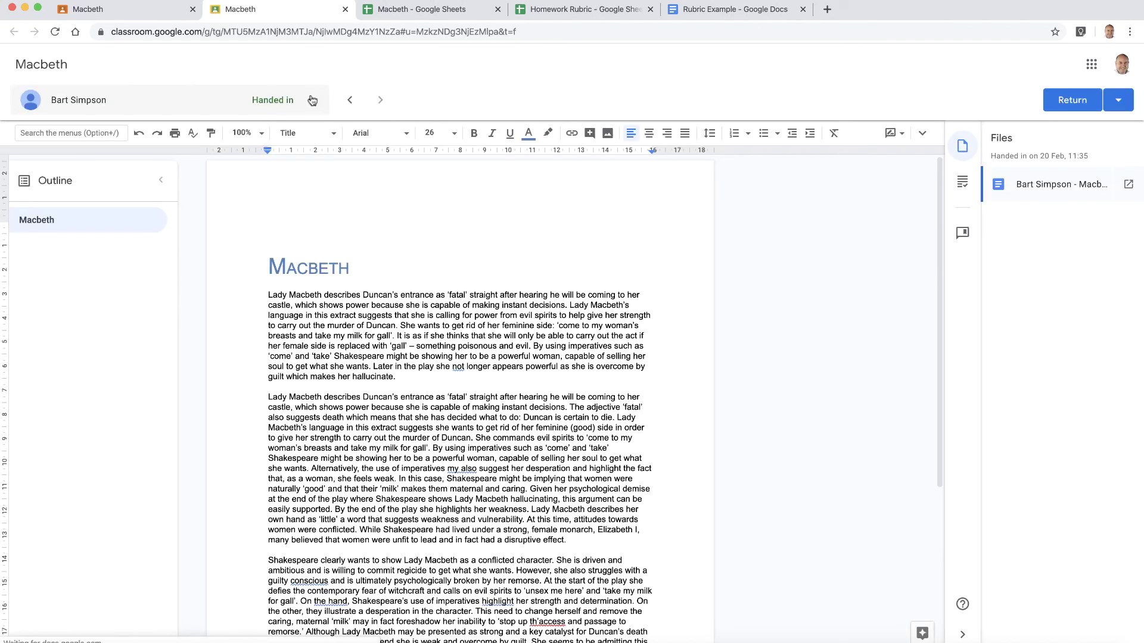
pyautogui.click(311, 100)
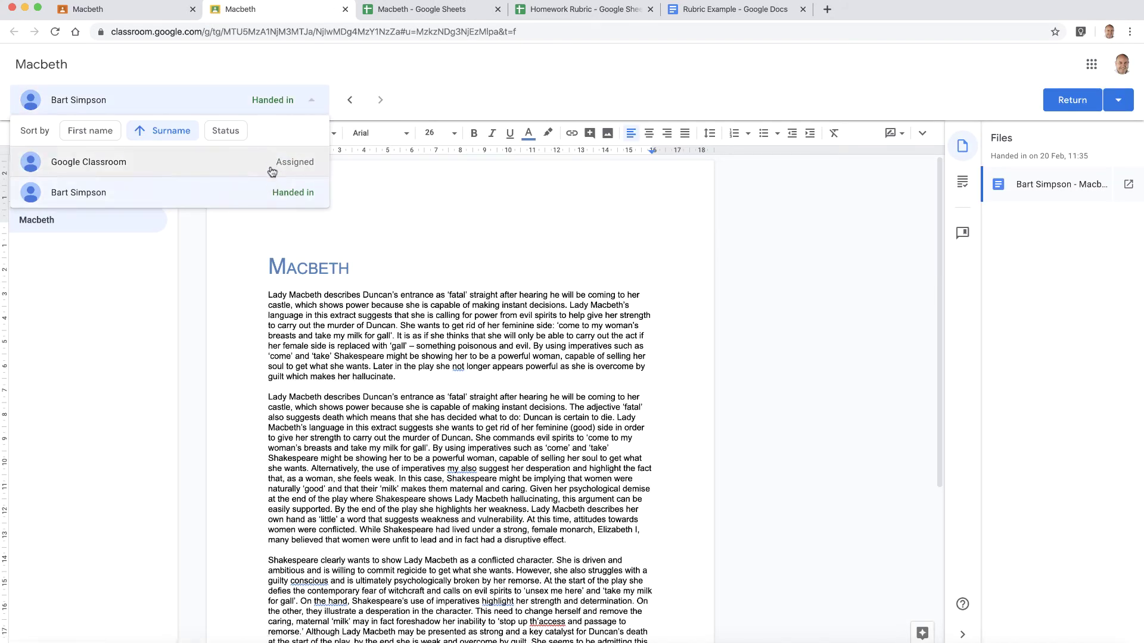
pyautogui.click(311, 99)
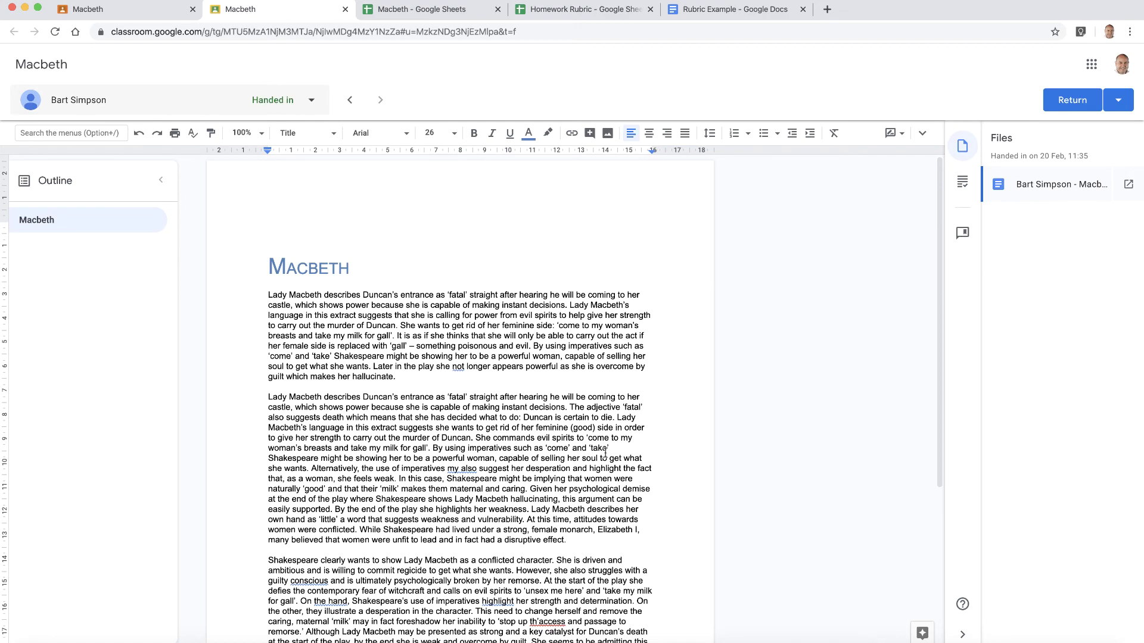
pyautogui.scroll(-3, 770, 298)
pyautogui.scroll(3, 771, 298)
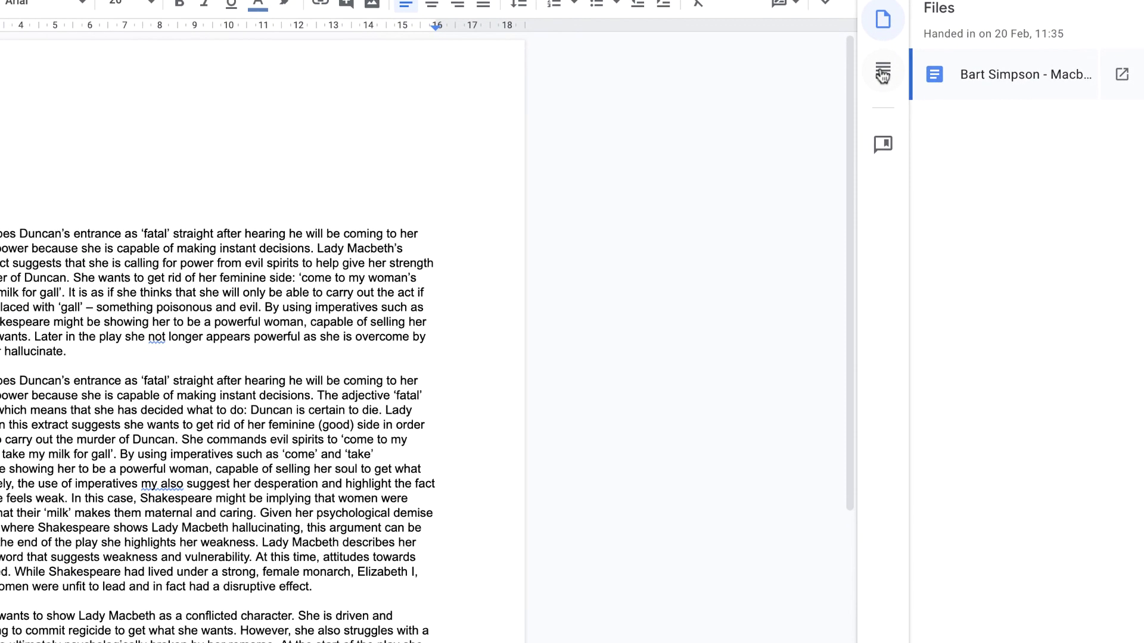
# Step: Score the rubric: Neatness Expected 3, Completion Exceeded 4, Timeliness Exceeded 4, Content Emerging 2
pyautogui.click(882, 74)
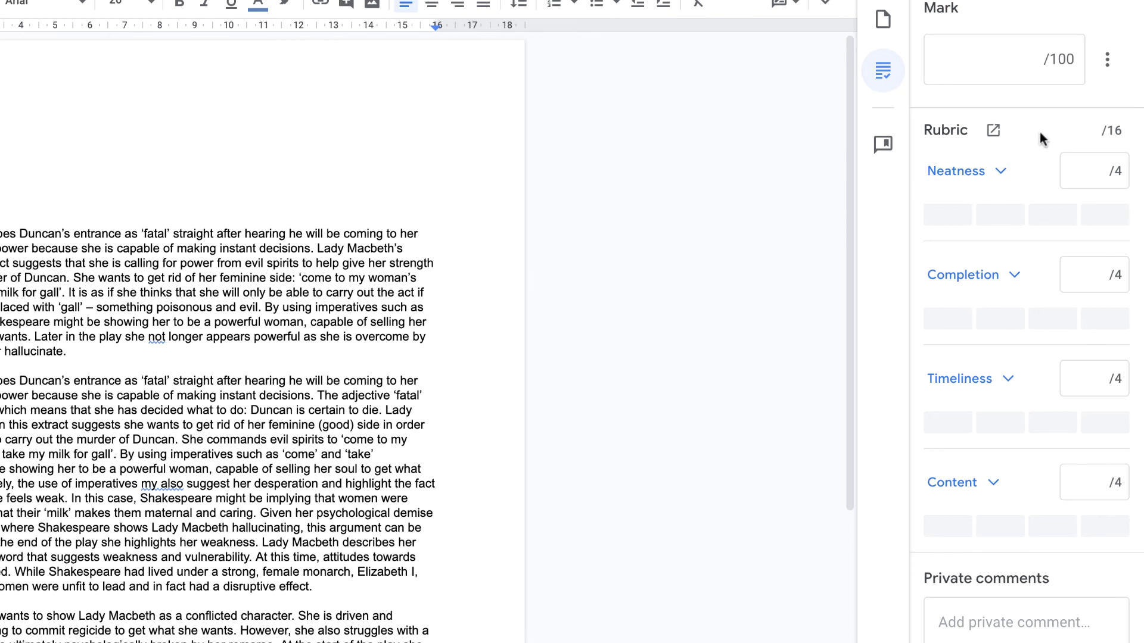
pyautogui.click(1001, 173)
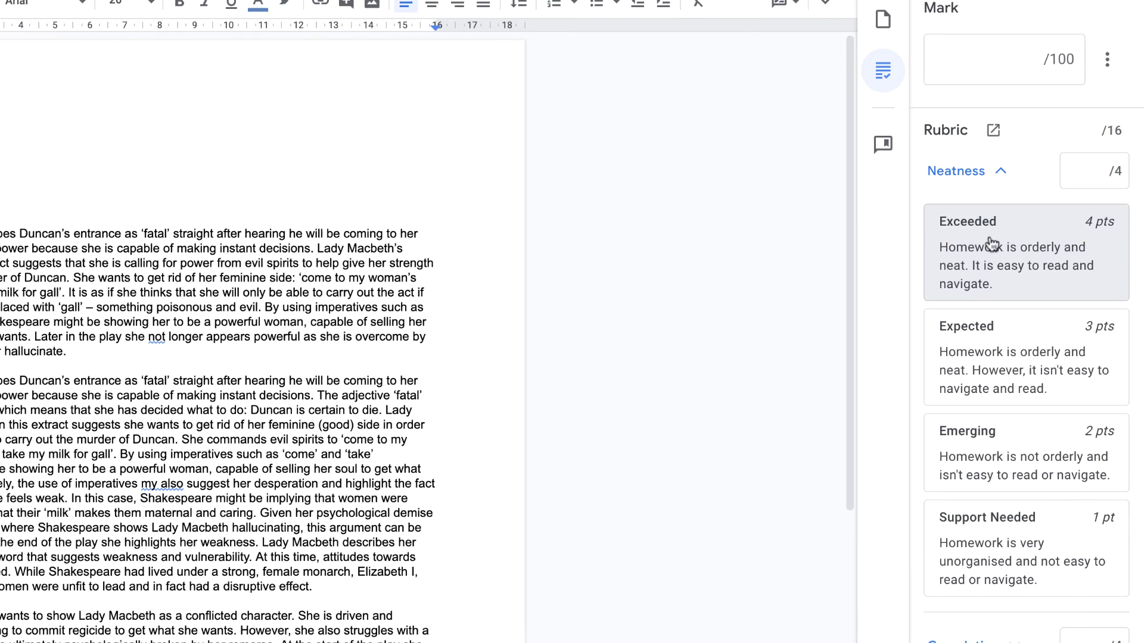
pyautogui.click(1031, 352)
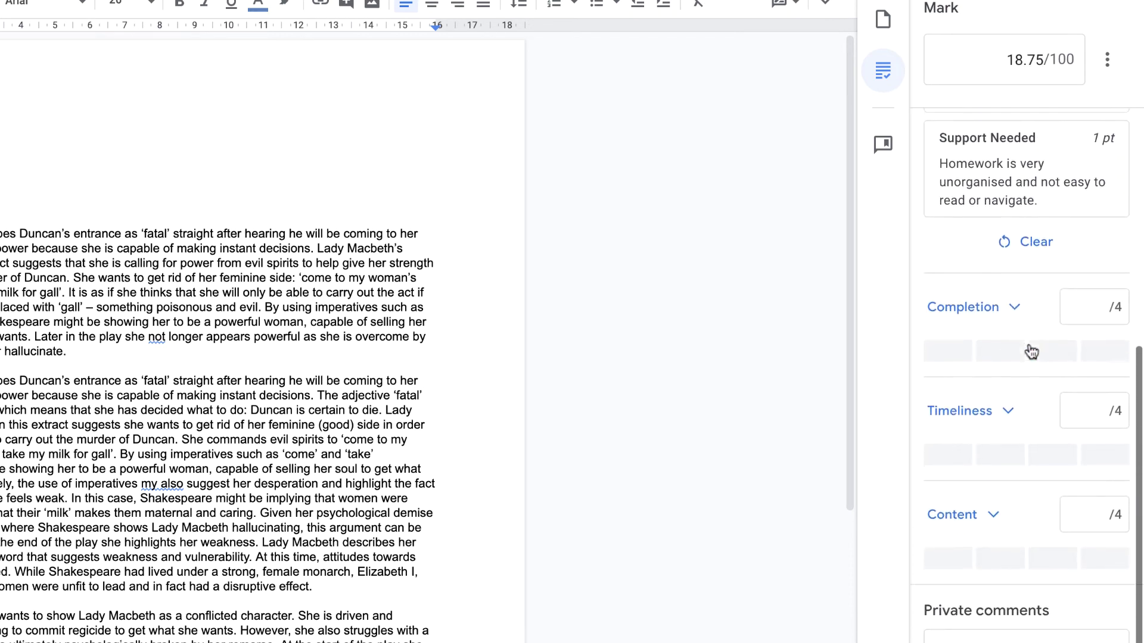
pyautogui.click(1020, 355)
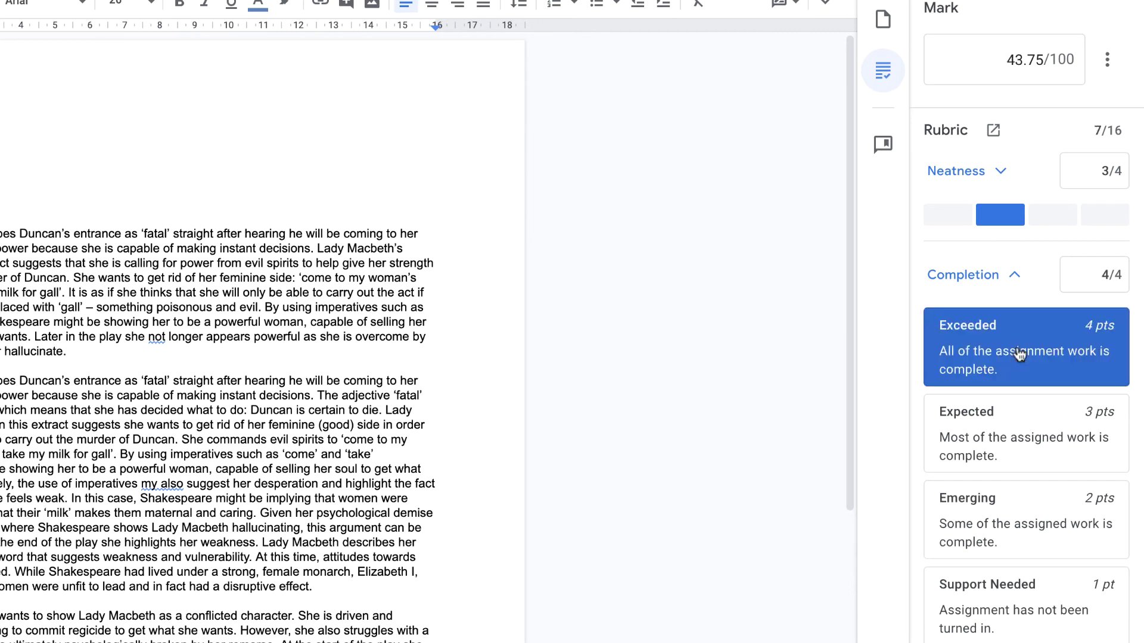
pyautogui.click(1007, 406)
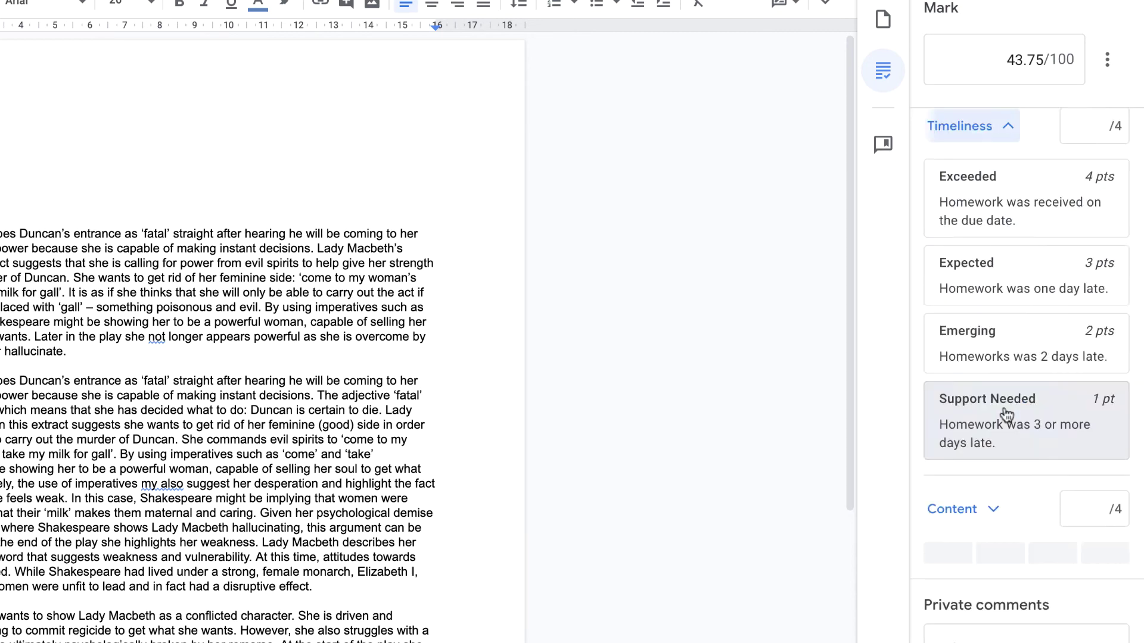
pyautogui.click(1013, 190)
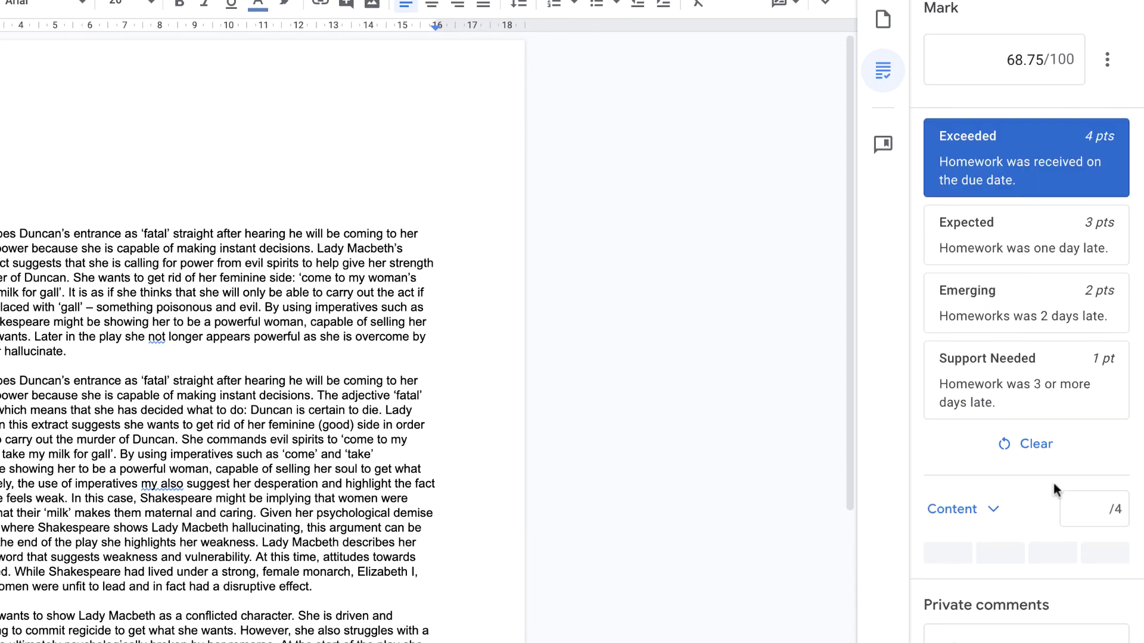
pyautogui.click(992, 510)
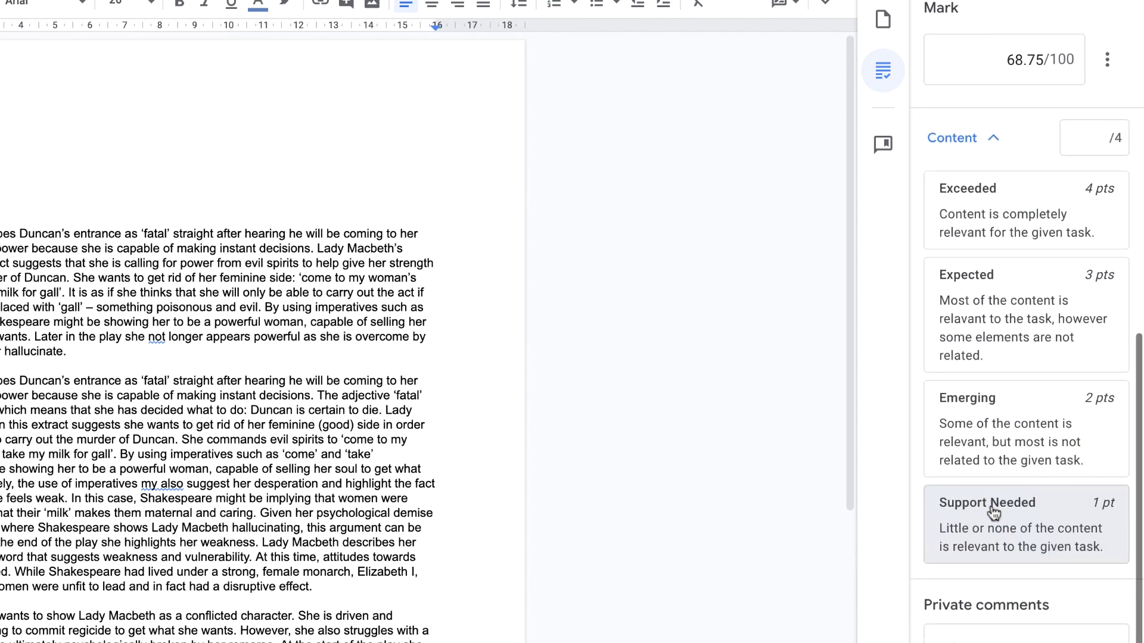
pyautogui.click(1021, 434)
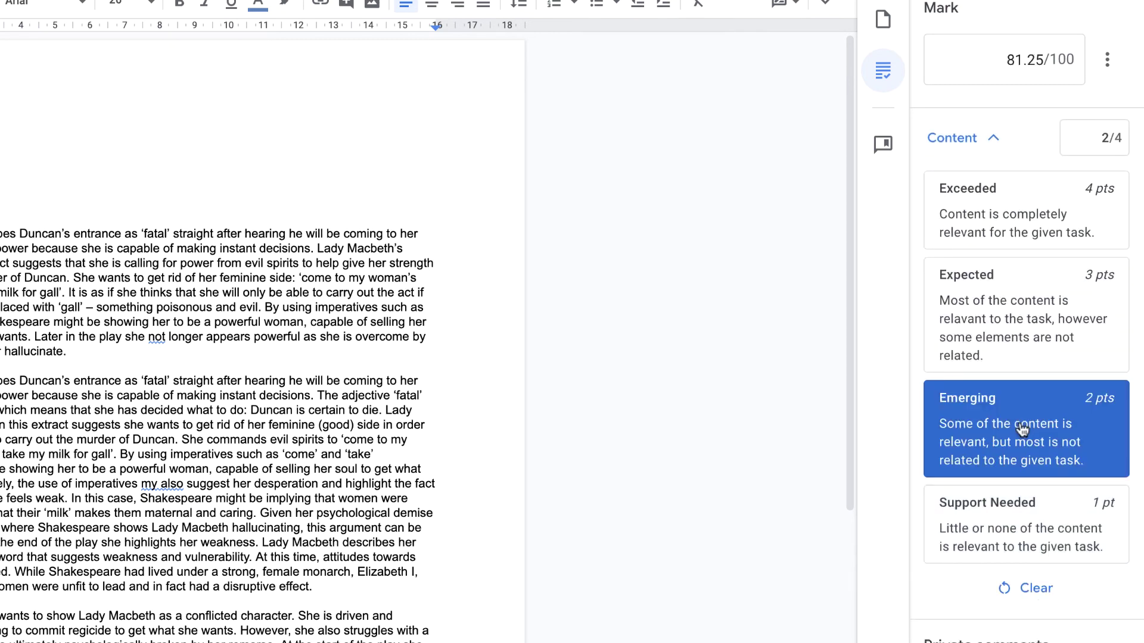
pyautogui.scroll(-1, 1040, 587)
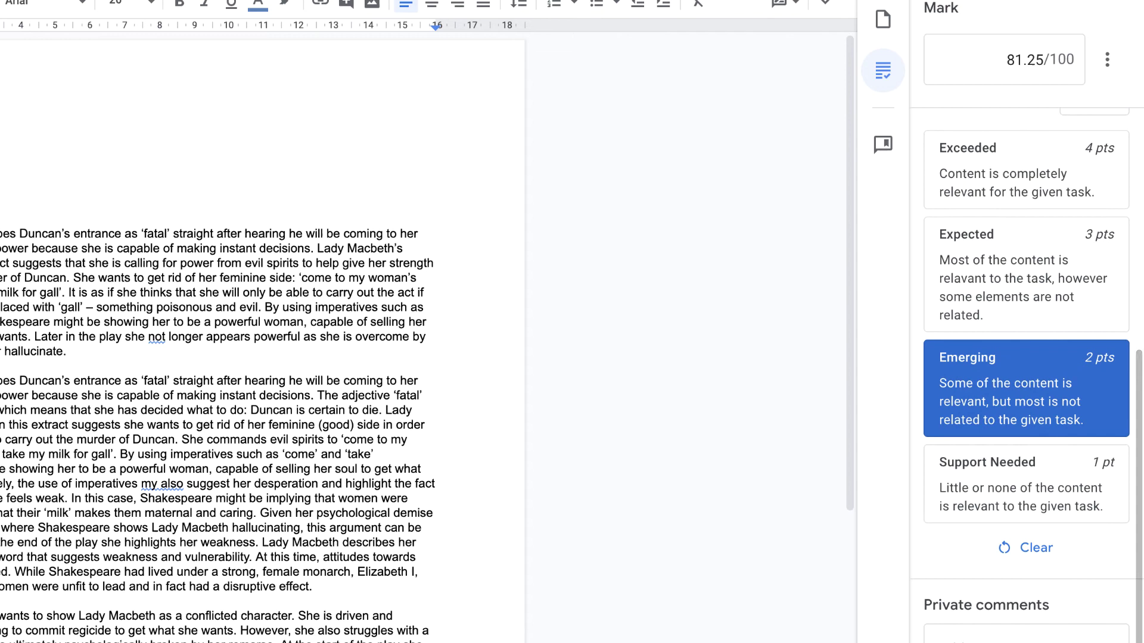
pyautogui.scroll(1, 1033, 420)
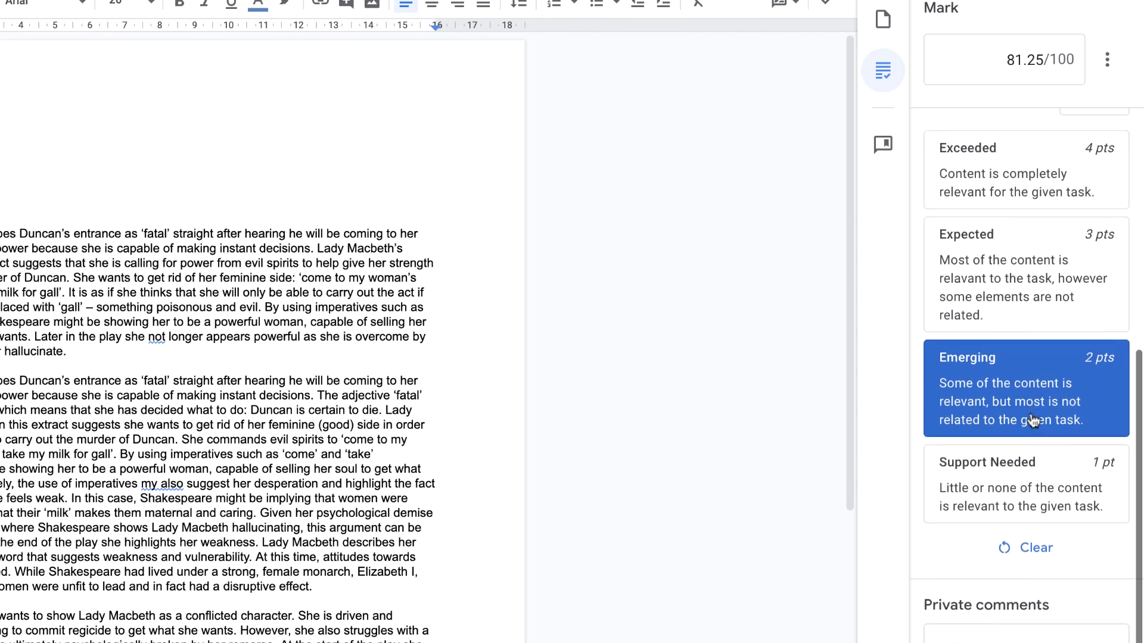
pyautogui.scroll(-3, 1032, 420)
# Step: Post the private comment 'Well done!' and return the marked essay to the student
pyautogui.click(1006, 566)
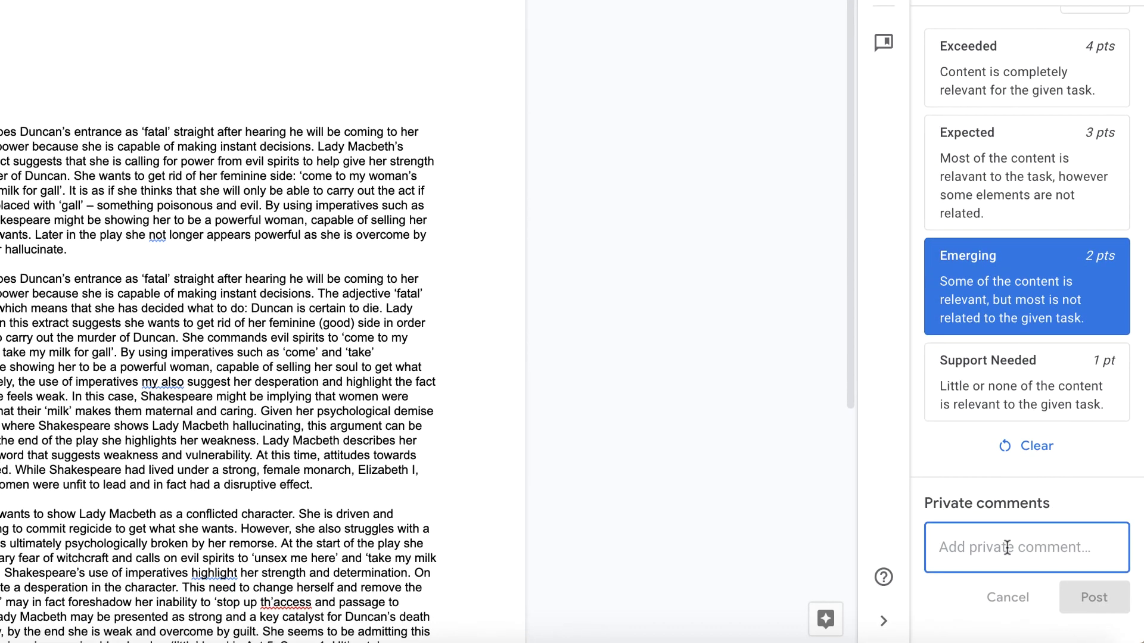
pyautogui.write('Well done!')
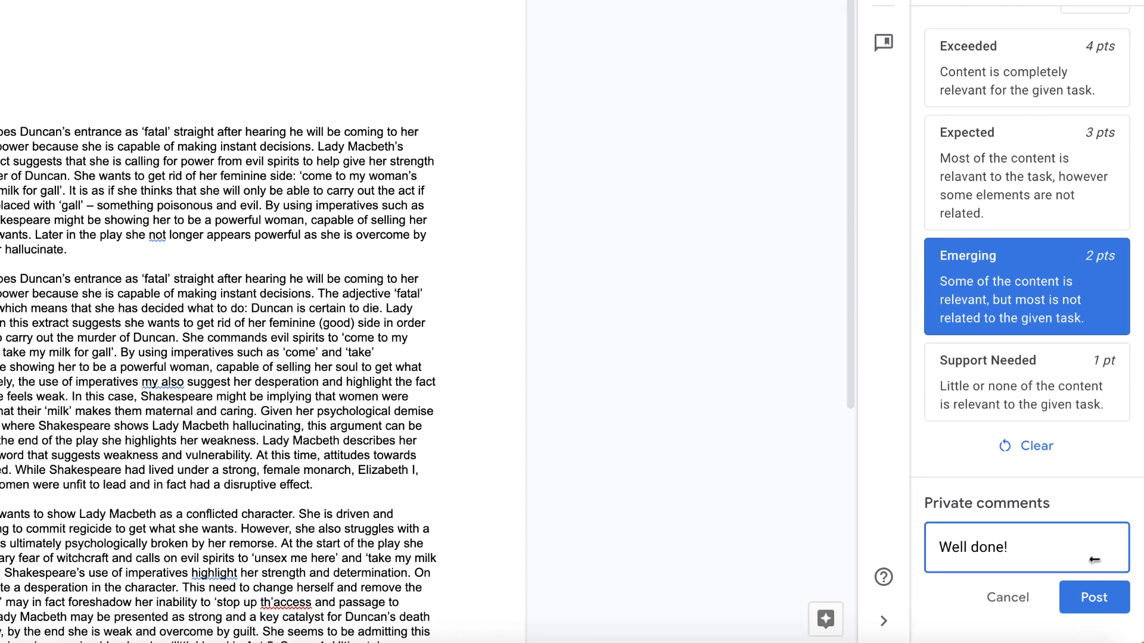
pyautogui.click(1096, 596)
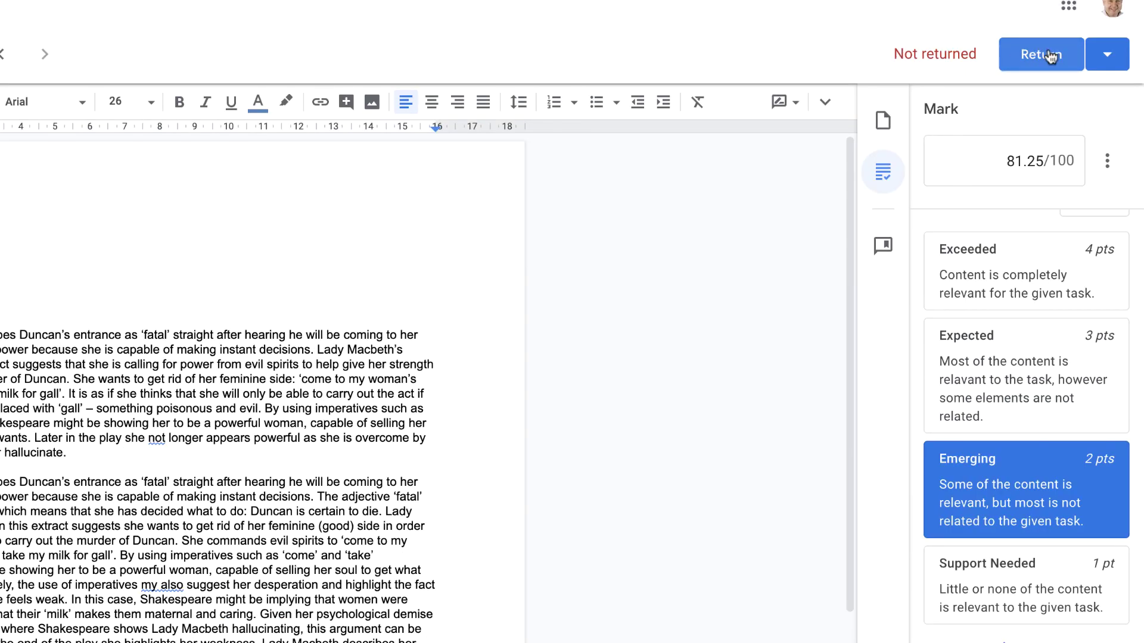
pyautogui.click(1042, 53)
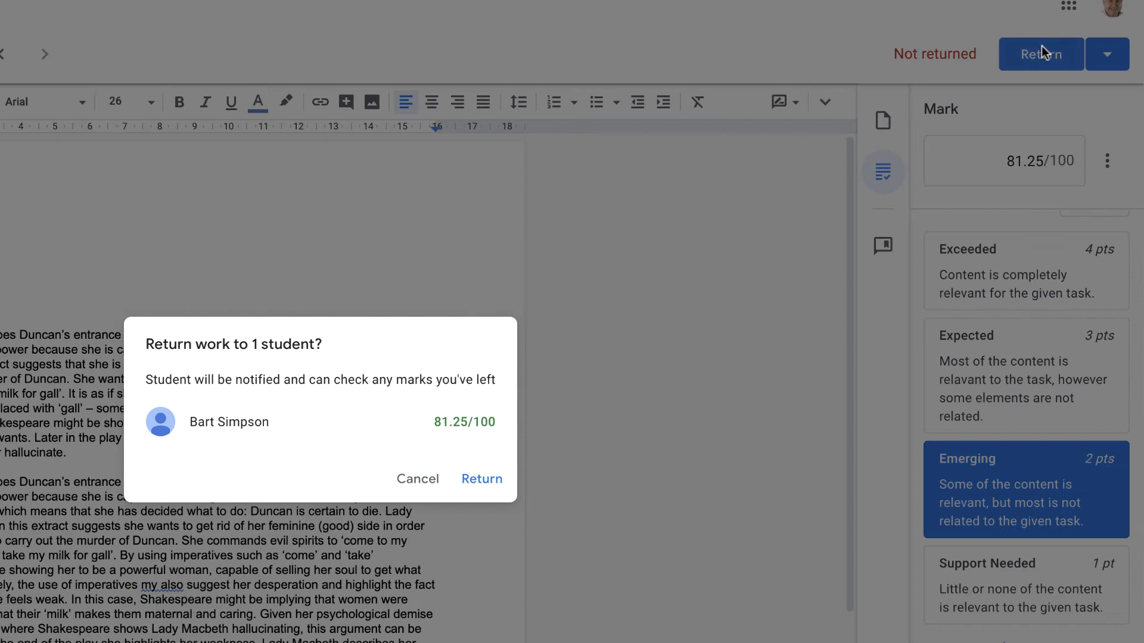
pyautogui.click(480, 479)
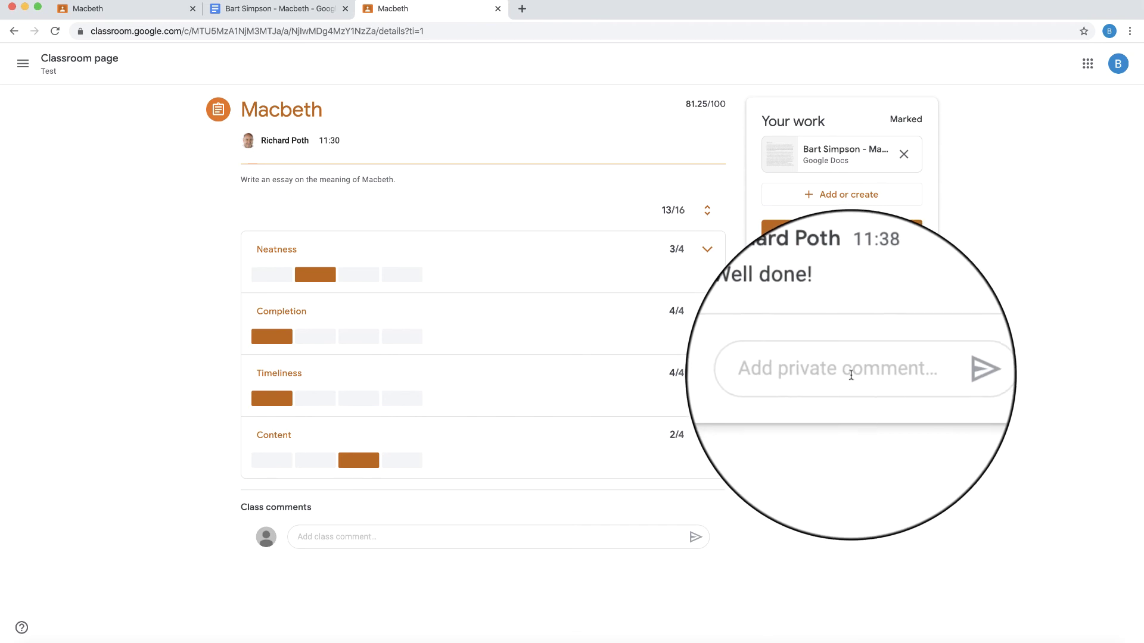
# Step: As the student, select the private comment box and expand then collapse the Neatness criterion
pyautogui.click(849, 372)
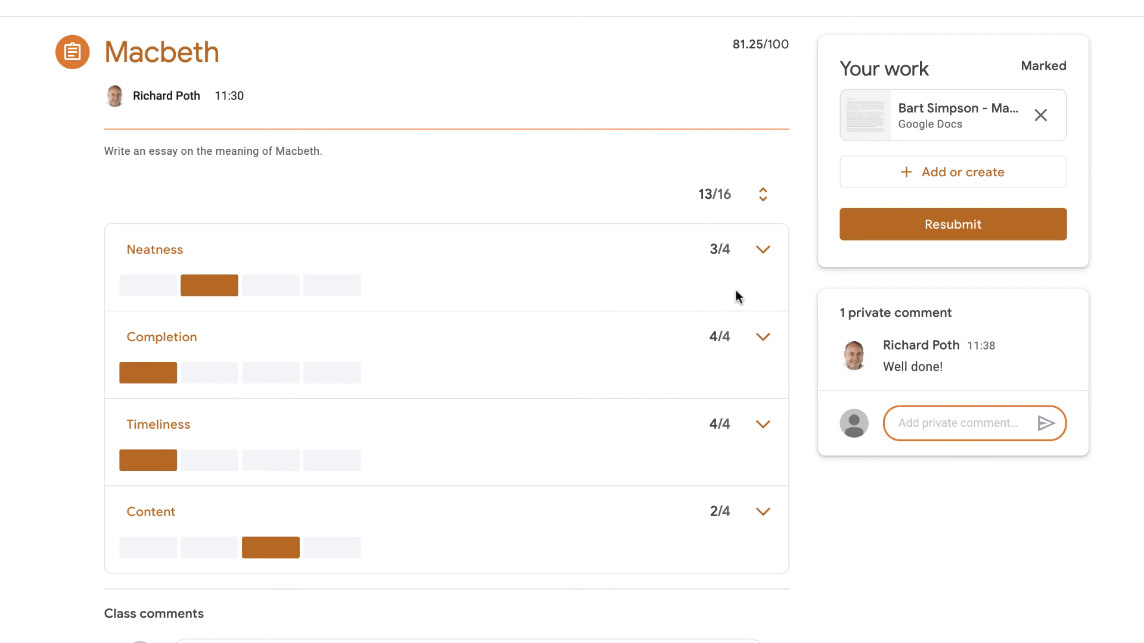
pyautogui.click(764, 249)
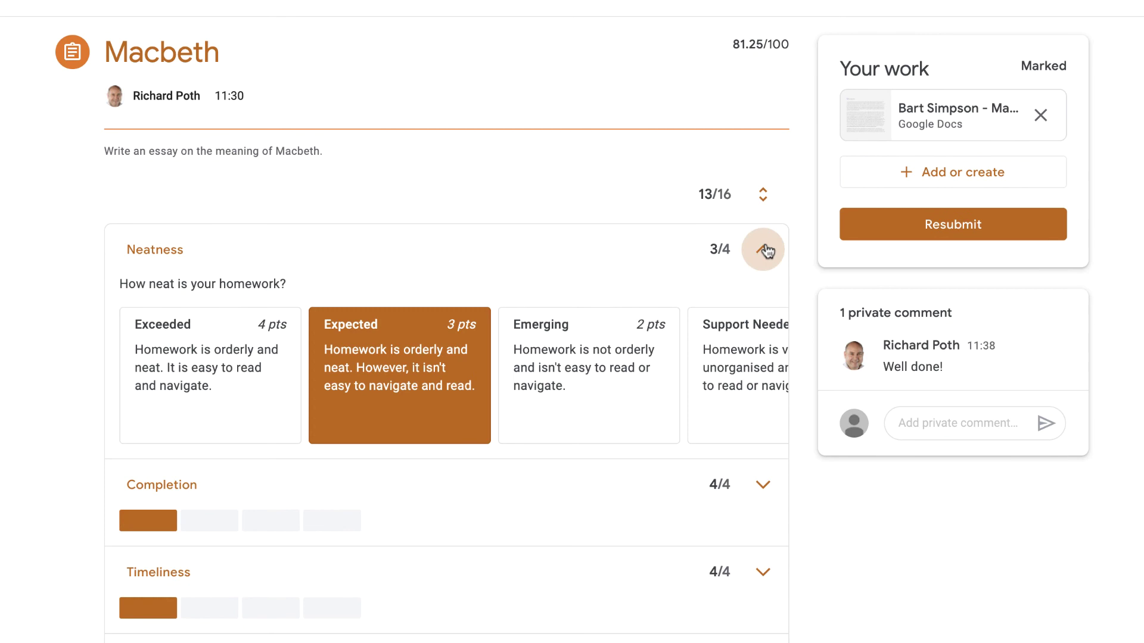
pyautogui.scroll(-1, 684, 534)
pyautogui.scroll(1, 684, 542)
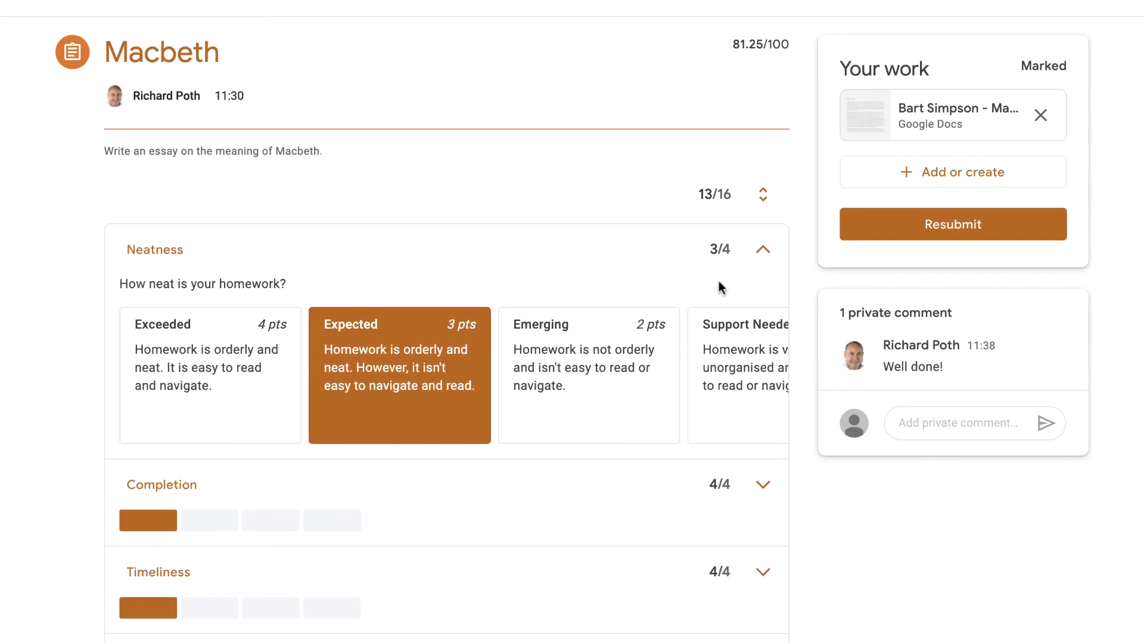
pyautogui.click(764, 249)
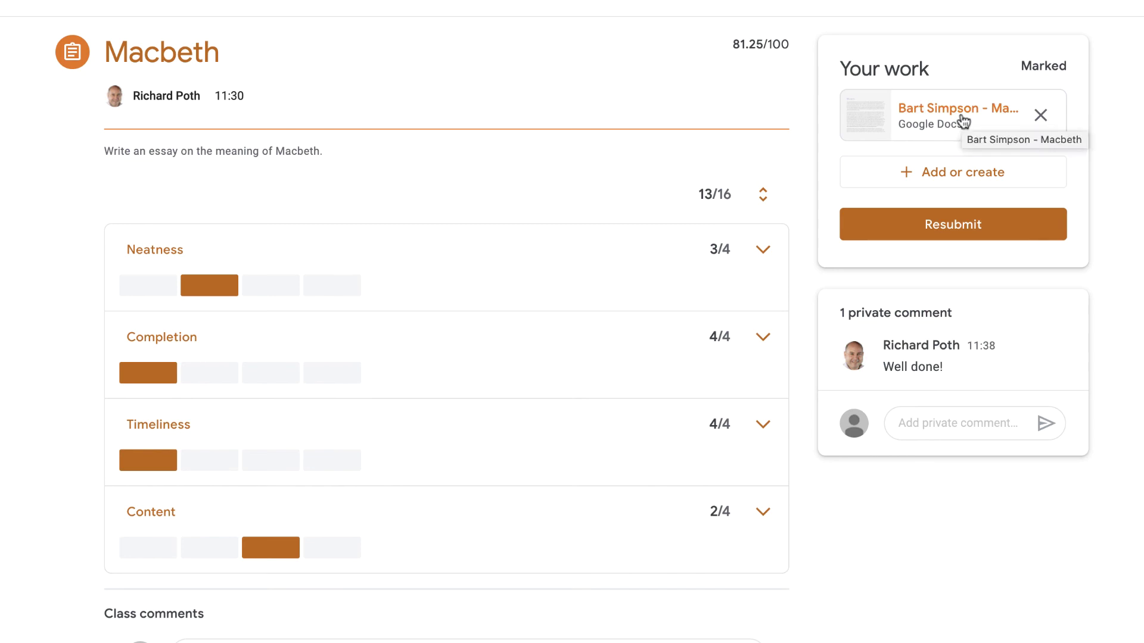
pyautogui.click(962, 175)
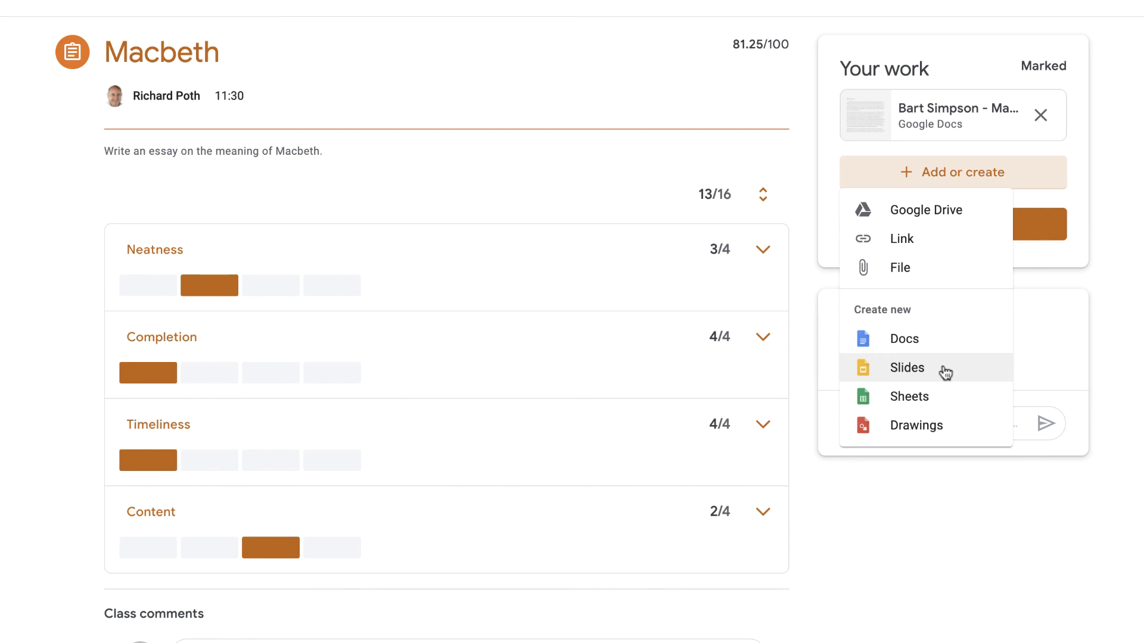
pyautogui.click(988, 346)
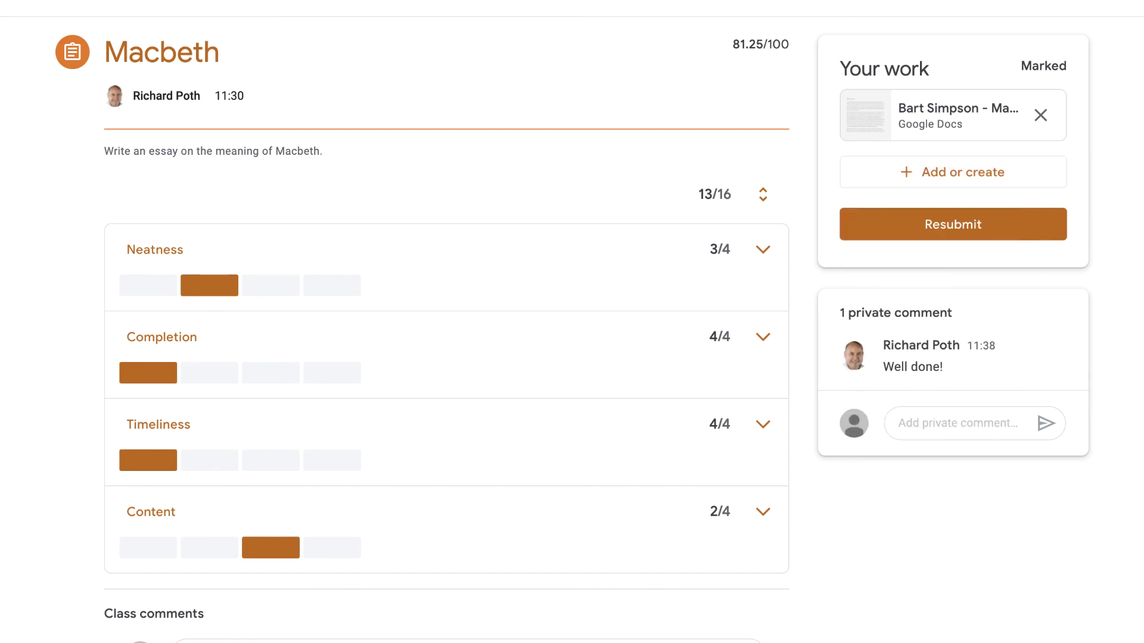